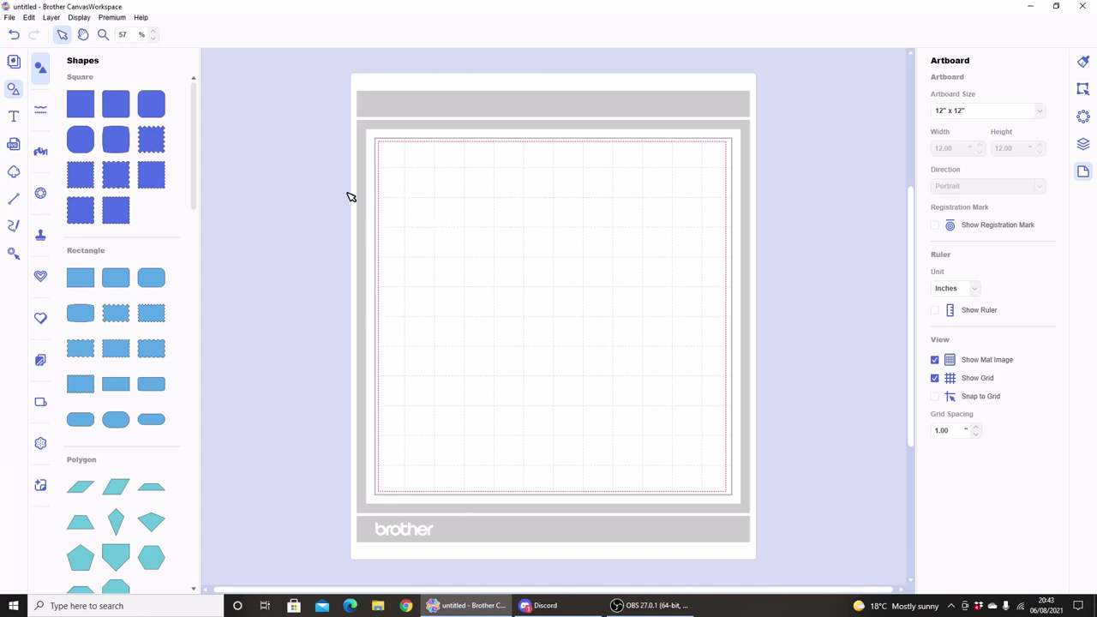
Add the Merry Christmas word design from the Words library to the mat
left_click(41, 151)
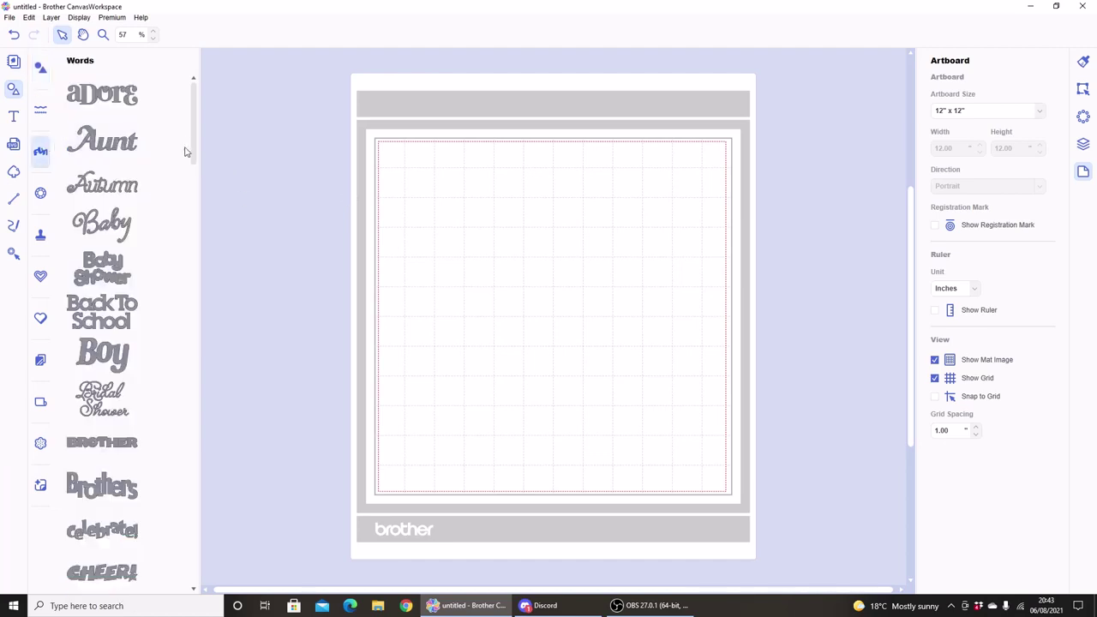
left_click_drag(196, 127, 173, 359)
left_click(107, 361)
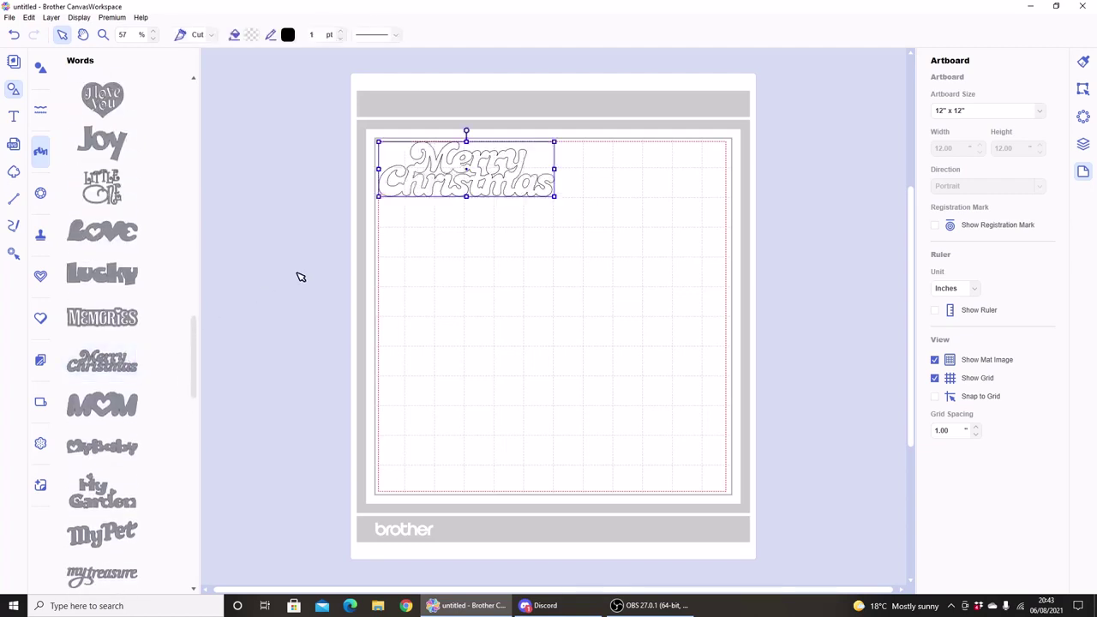
Resize the design to 1.25 inches high (4.00 x 1.25), keeping aspect ratio
left_click(1083, 88)
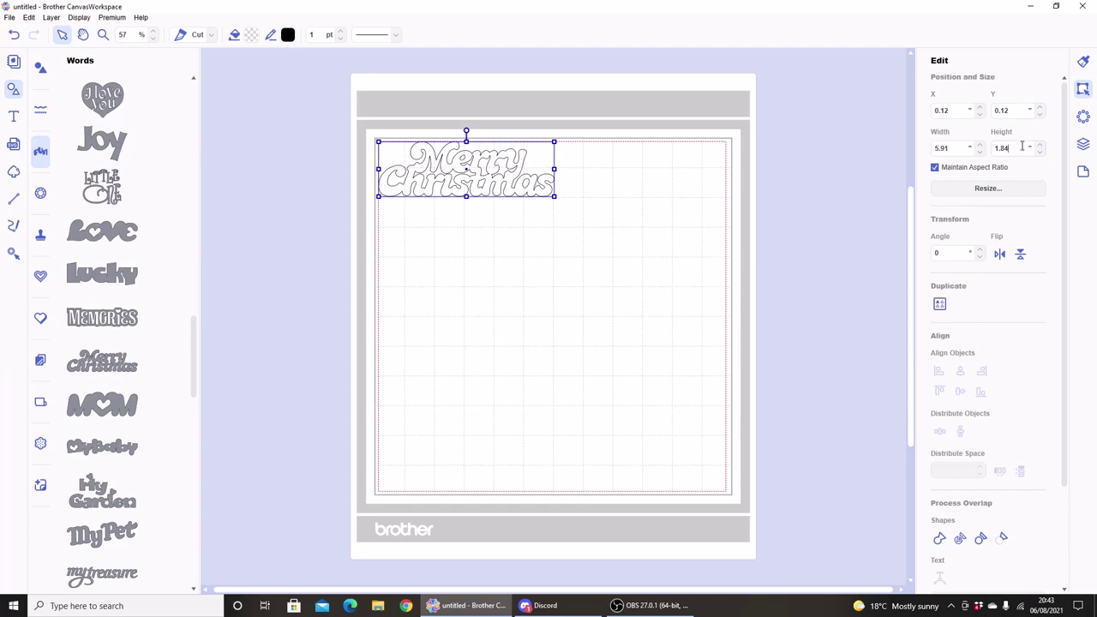
key("BackSpace")
key("BackSpace")
type("50")
key("Return")
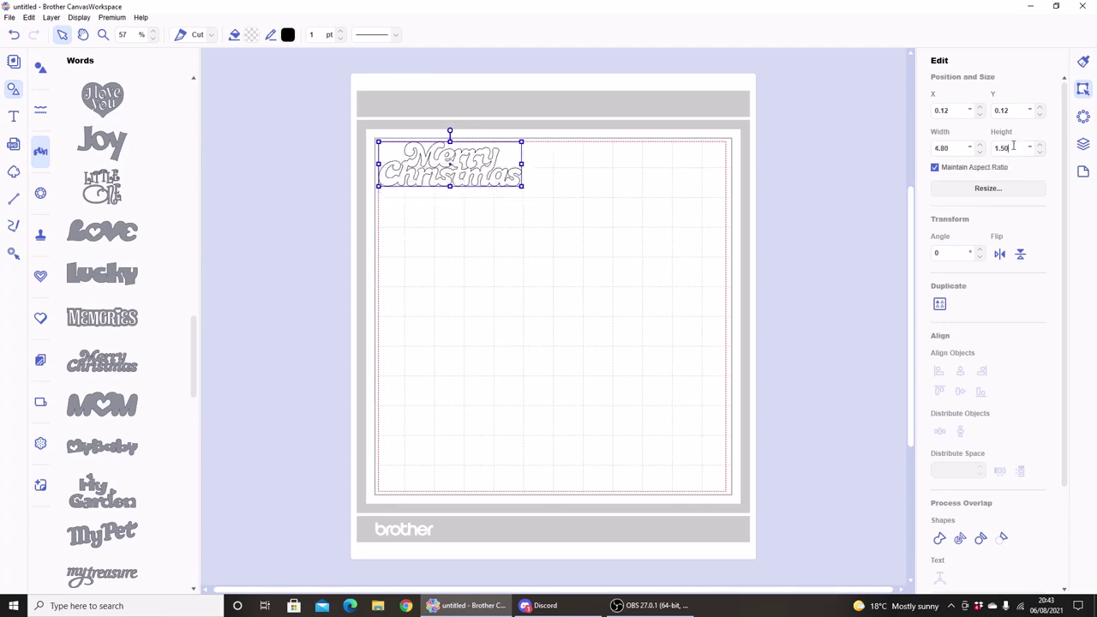
key("BackSpace")
key("BackSpace")
type("23")
key("Return")
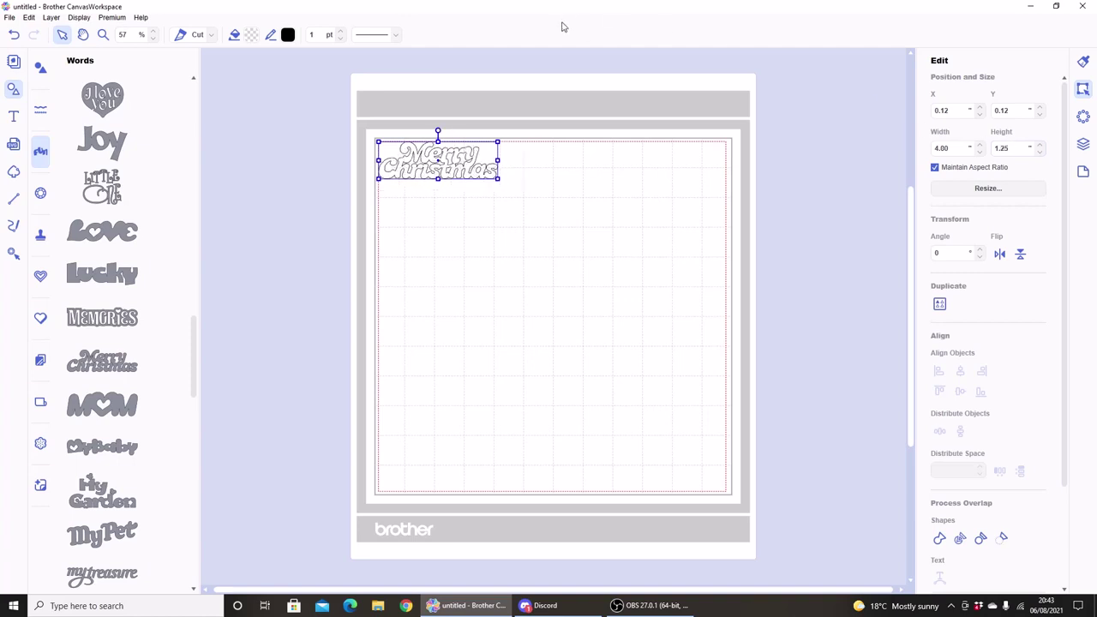
Give the Merry Christmas design a green fill from the Color Pallet
left_click(250, 35)
left_click(503, 315)
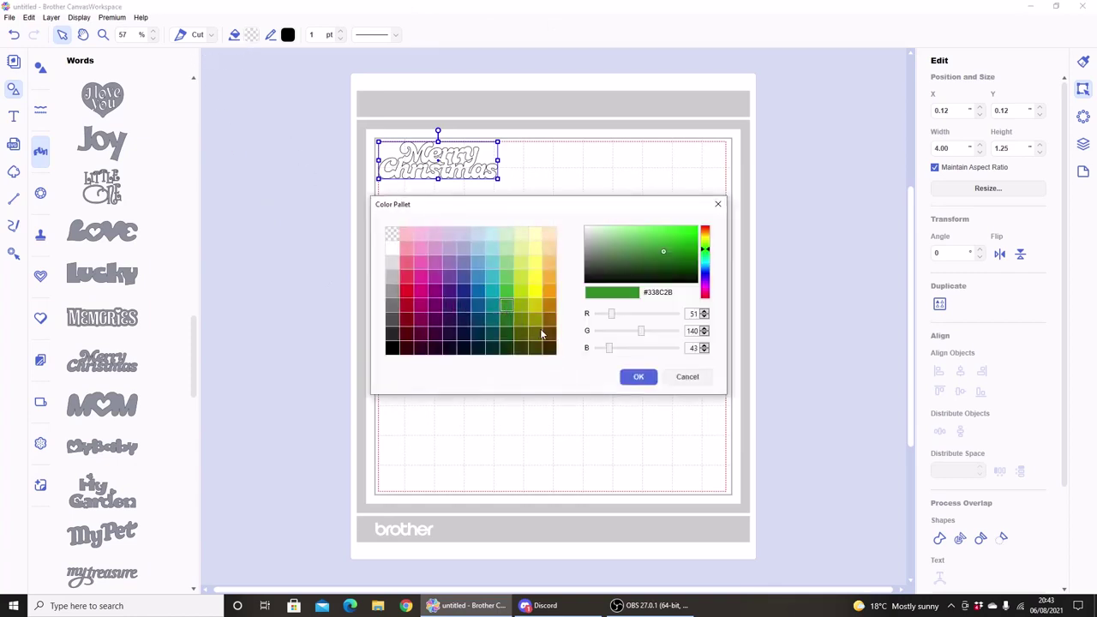
left_click(638, 376)
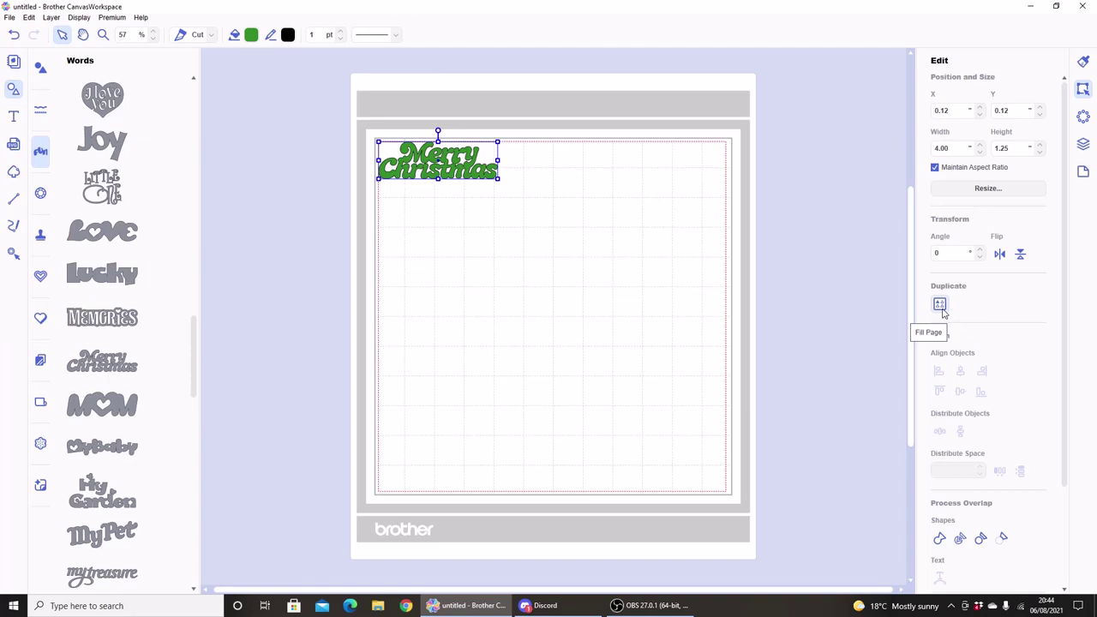
Use Fill Page to make 14 Merry Christmas copies, then select and delete them all
left_click(941, 311)
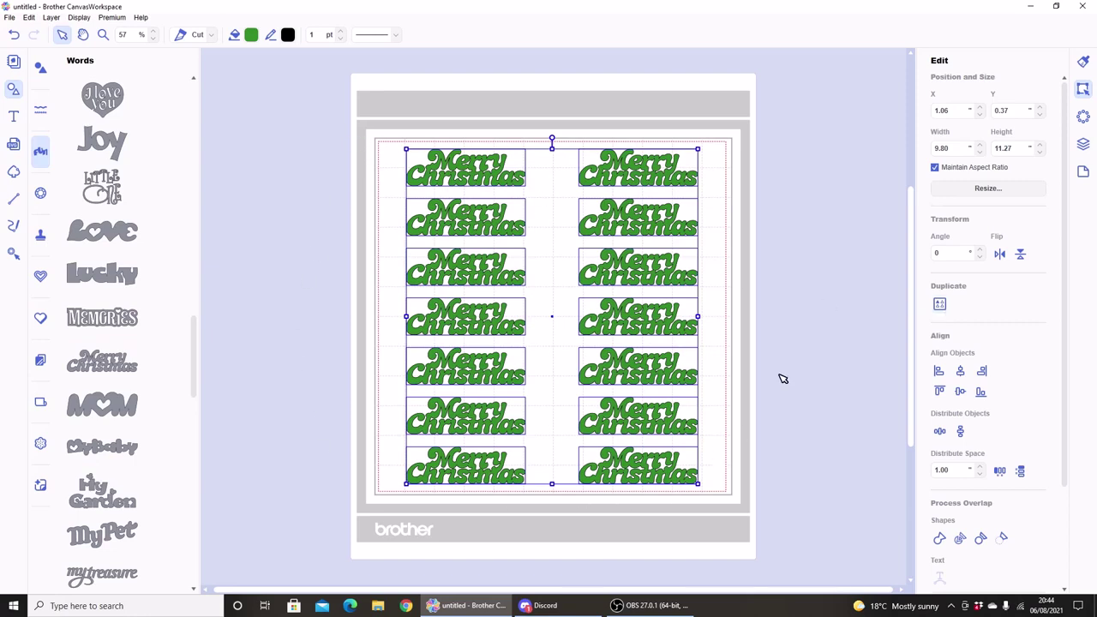
left_click(790, 334)
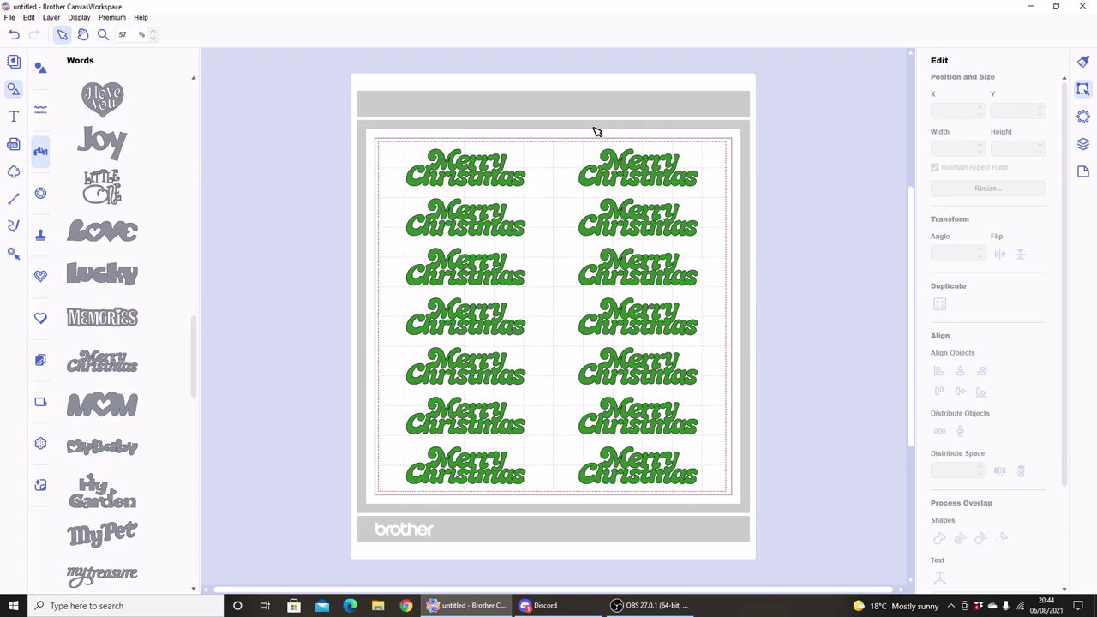
left_click_drag(395, 128, 718, 517)
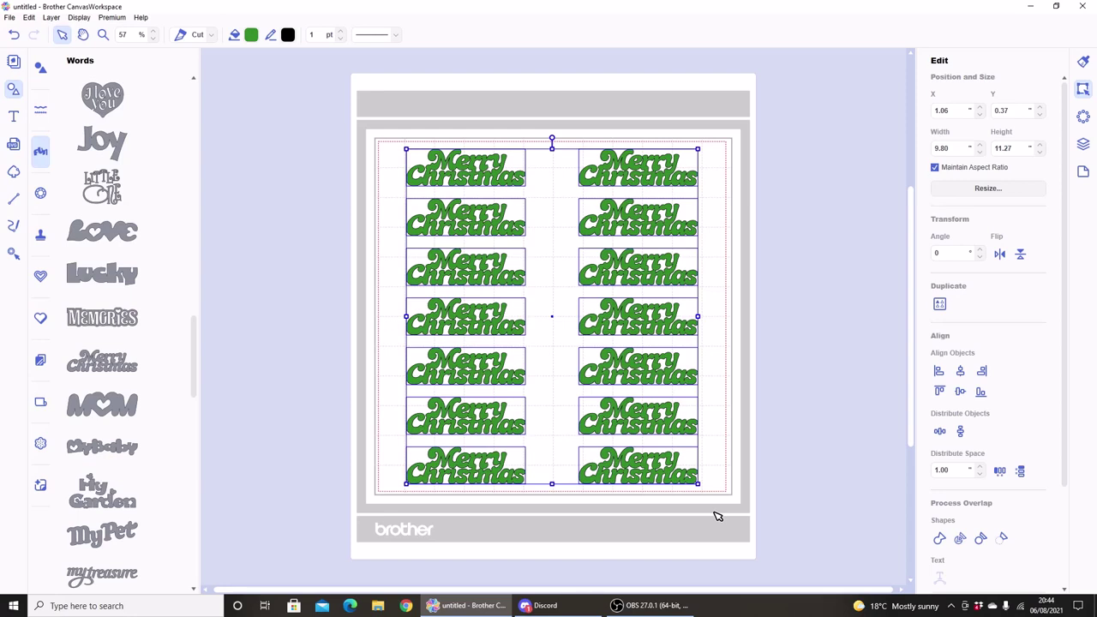
key("Delete")
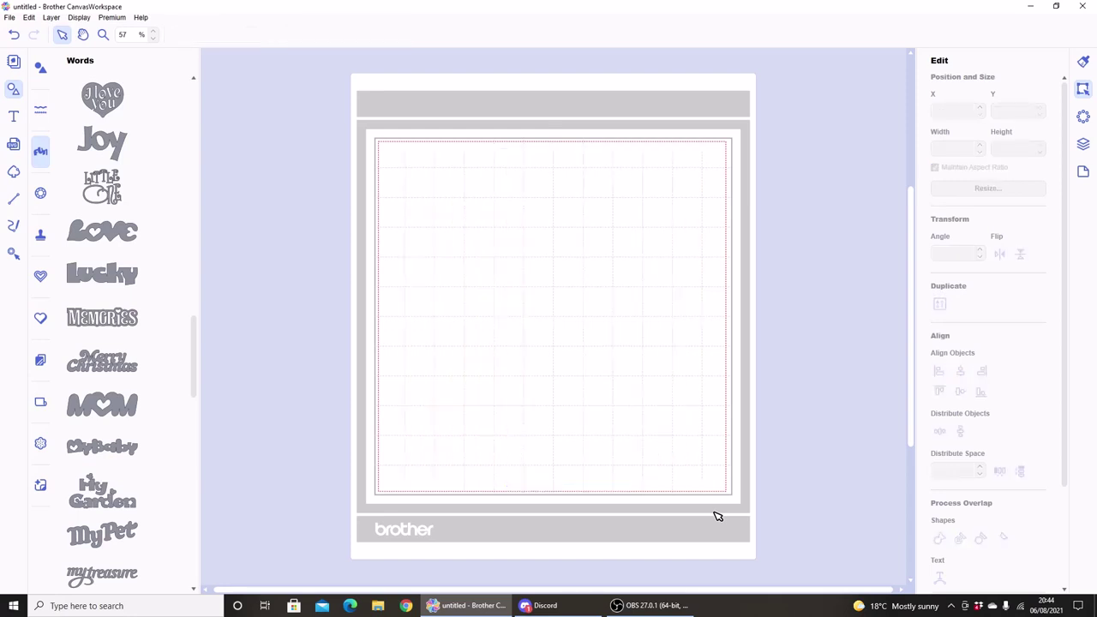
Set the mat to 12" x 24" and place the Region Embossing dove design on it
left_click(1083, 171)
left_click(983, 114)
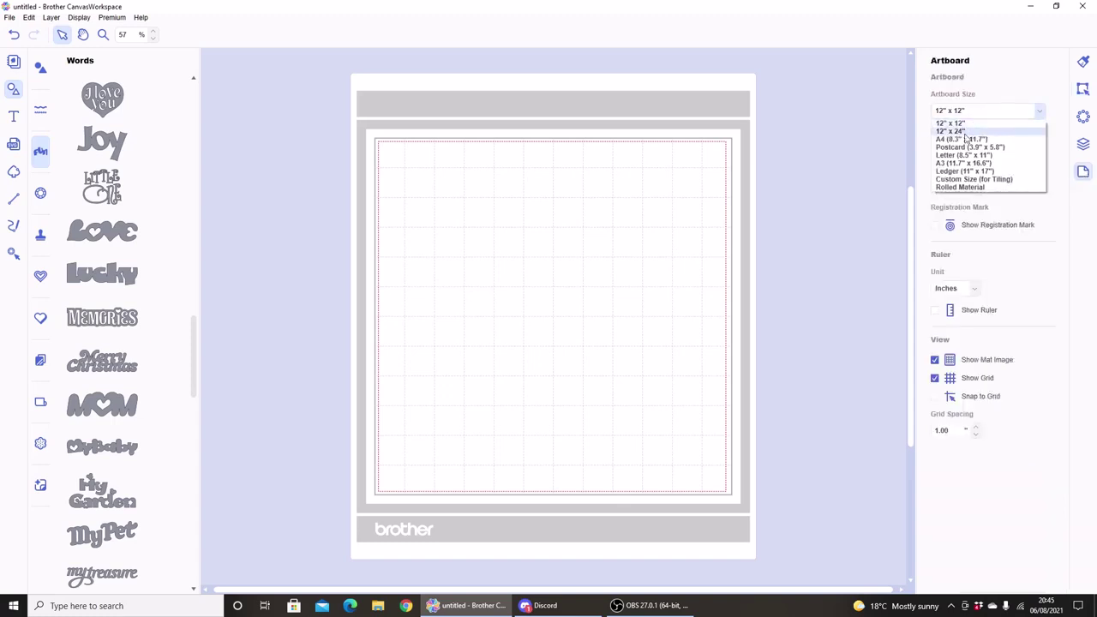
left_click(967, 131)
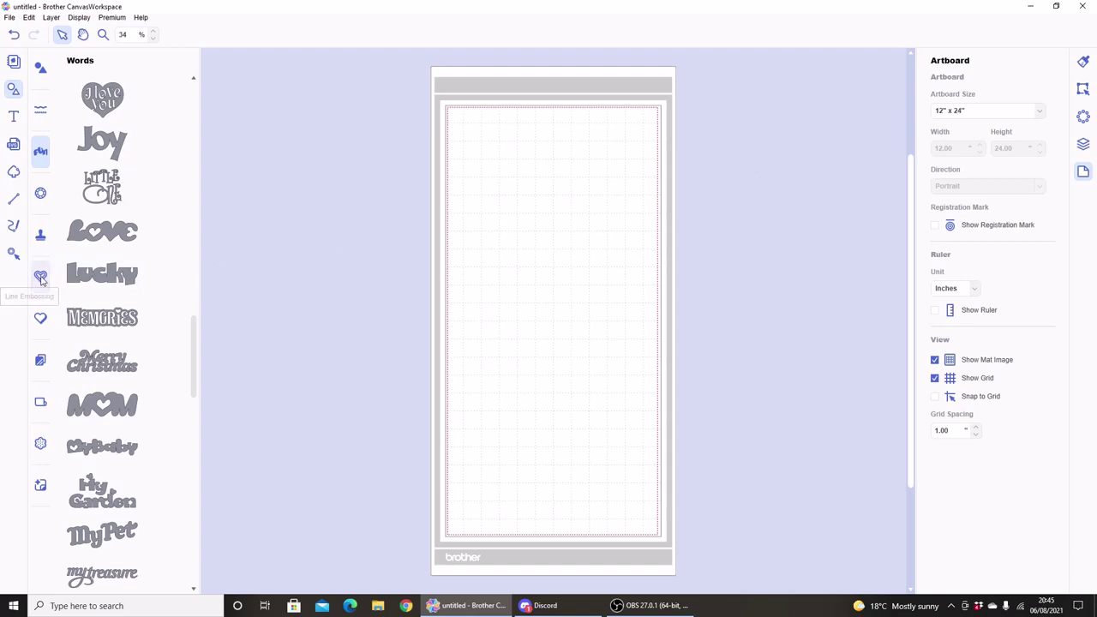
left_click(36, 318)
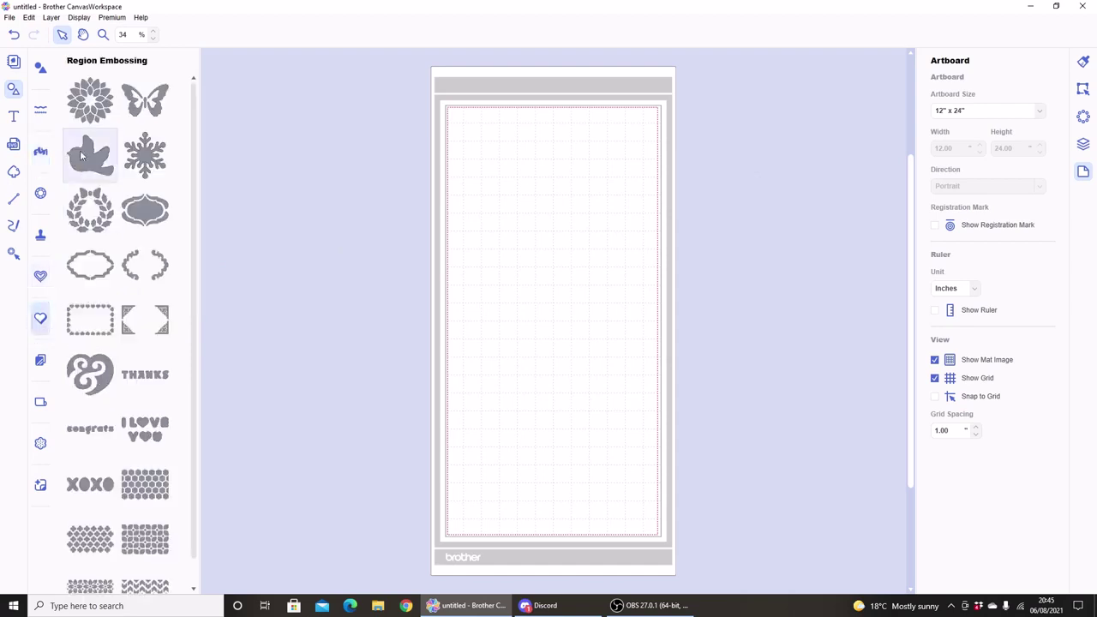
left_click(83, 155)
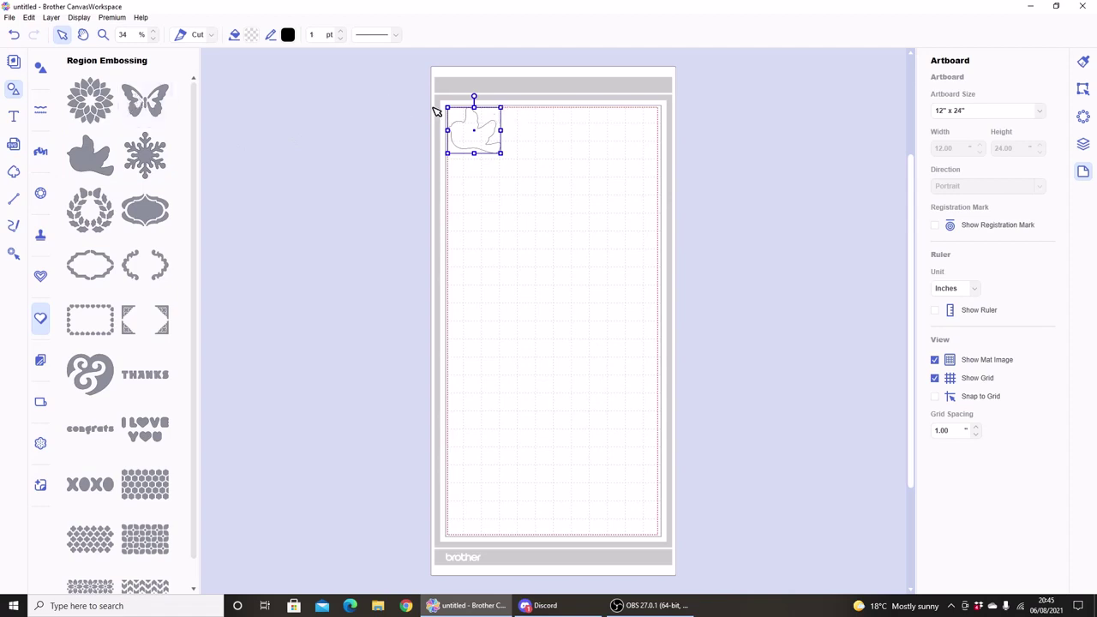
Shrink the dove, tile the 12" x 24" mat with dove copies, then delete them
left_click_drag(501, 108, 471, 127)
left_click(1083, 88)
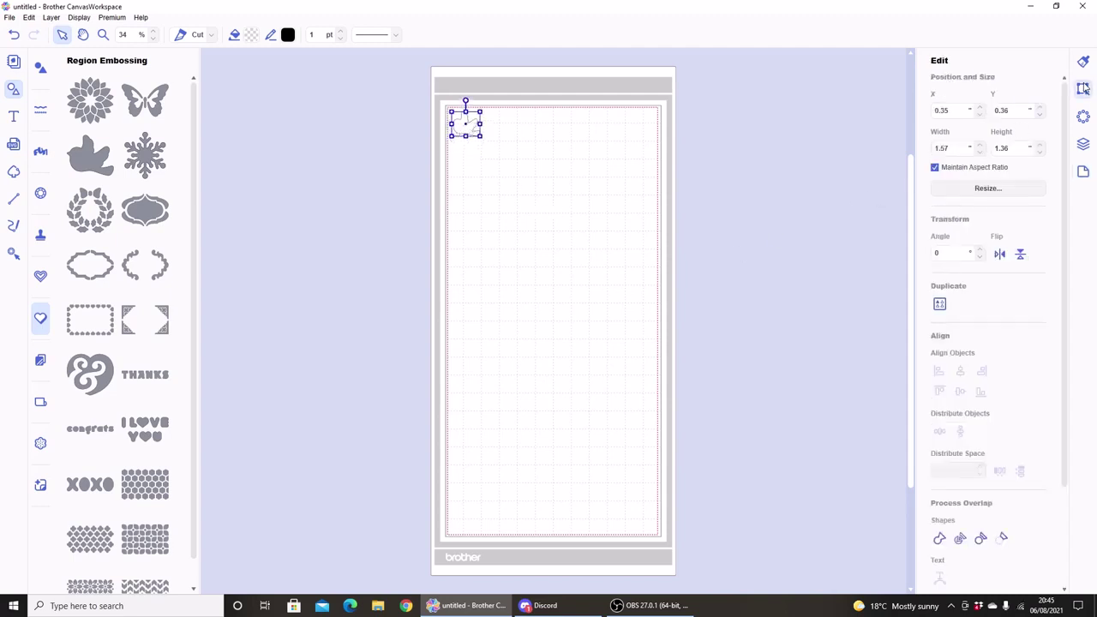
key("ctrl+z")
left_click(945, 312)
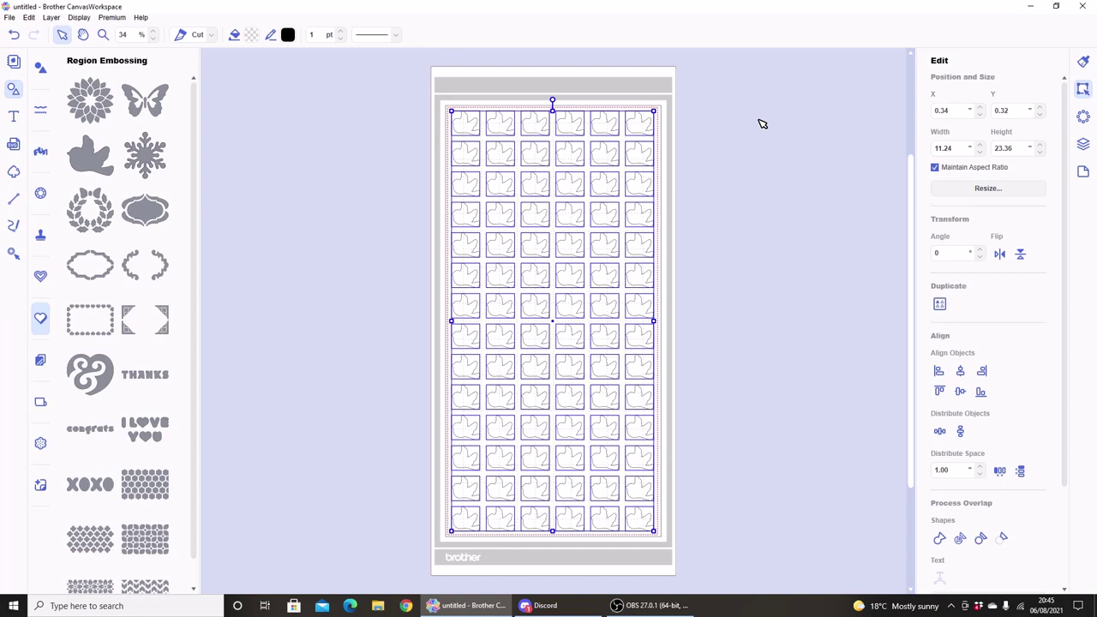
key("Delete")
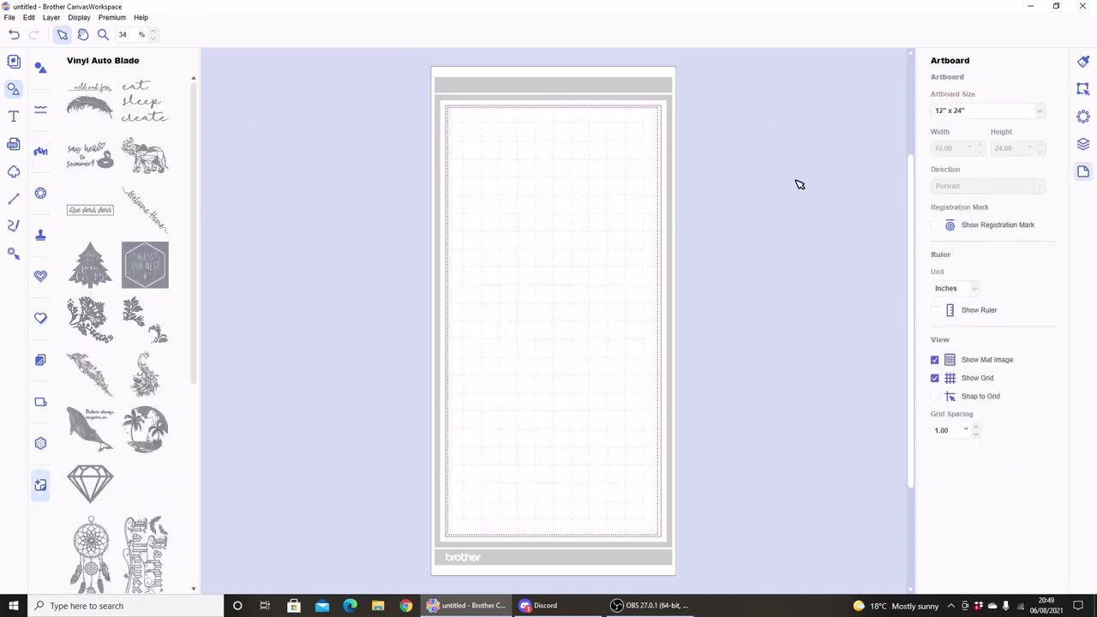
Switch to Rolled Material and fill the page with copies of the Vinyl Auto Blade diamond
left_click(987, 111)
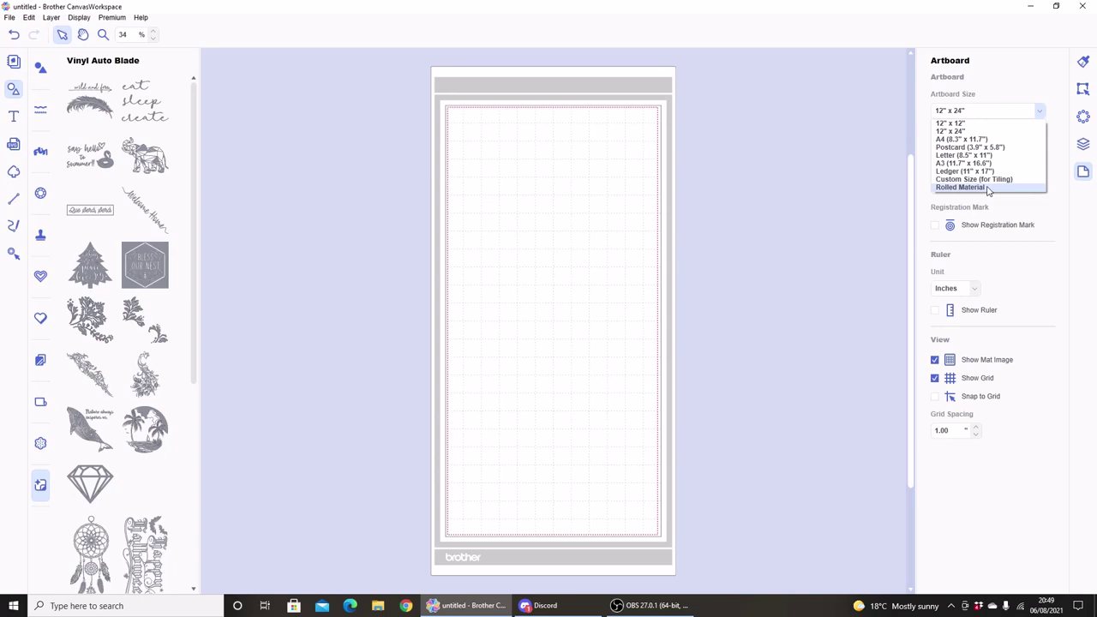
left_click(988, 188)
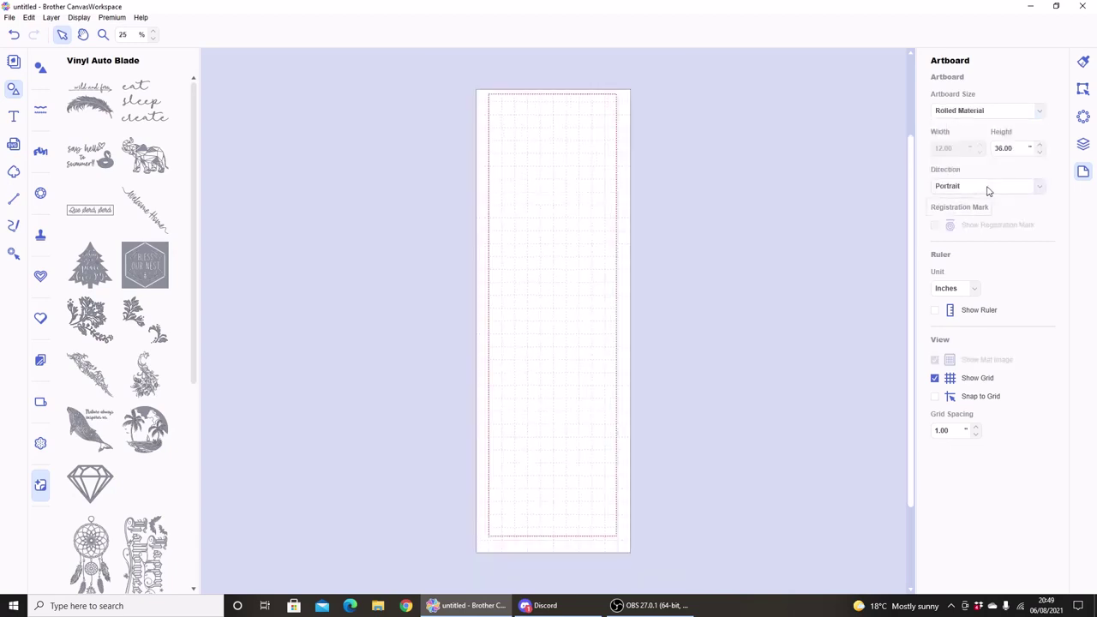
left_click(102, 485)
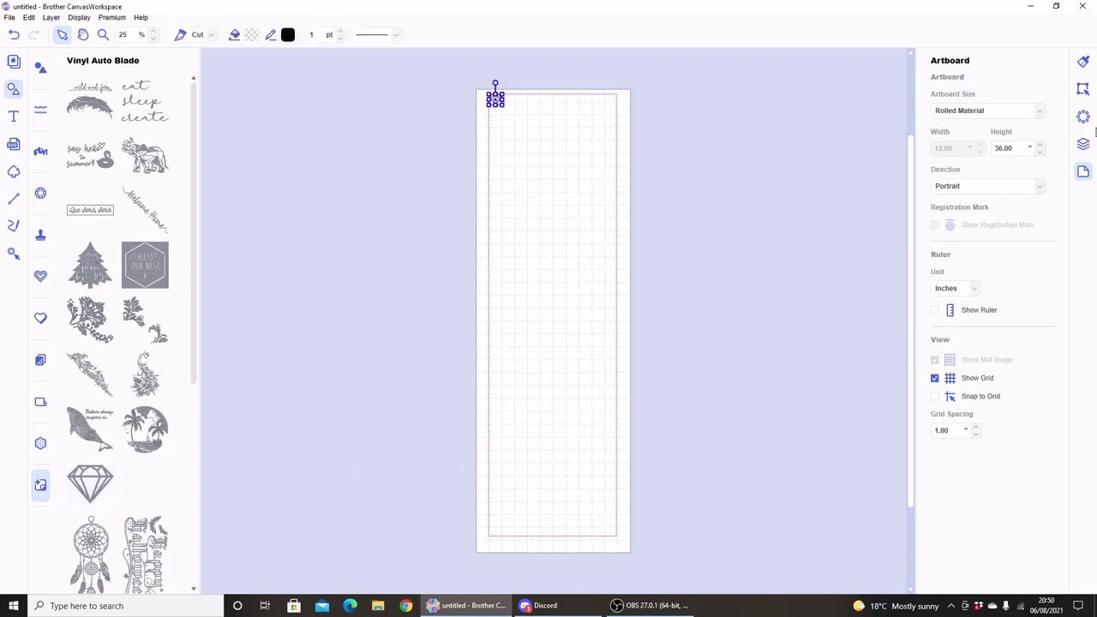
left_click(1083, 89)
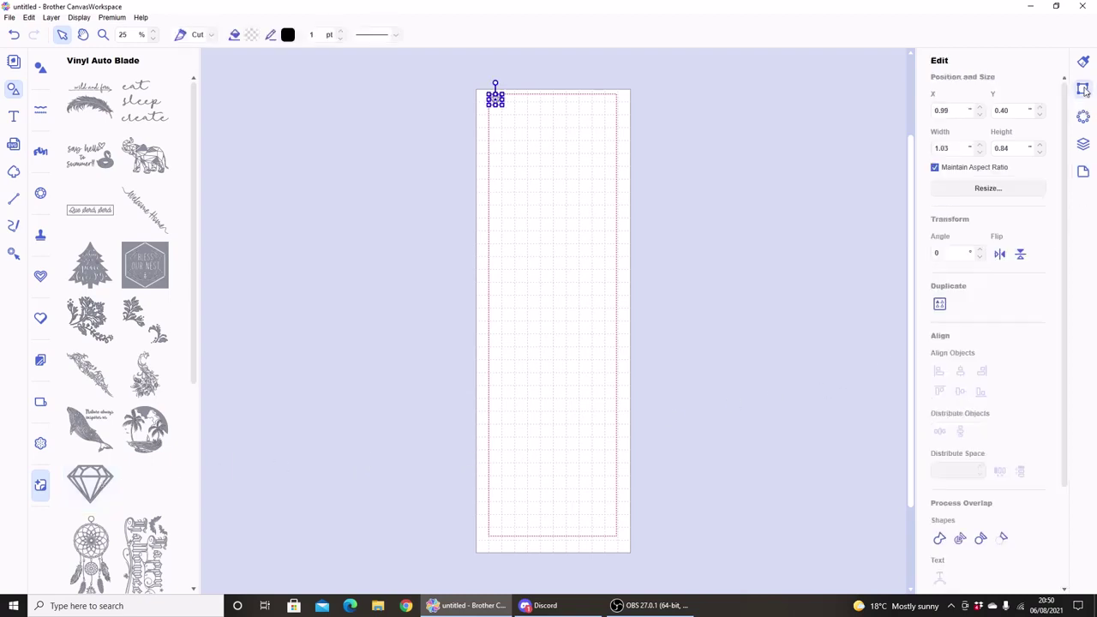
left_click(939, 305)
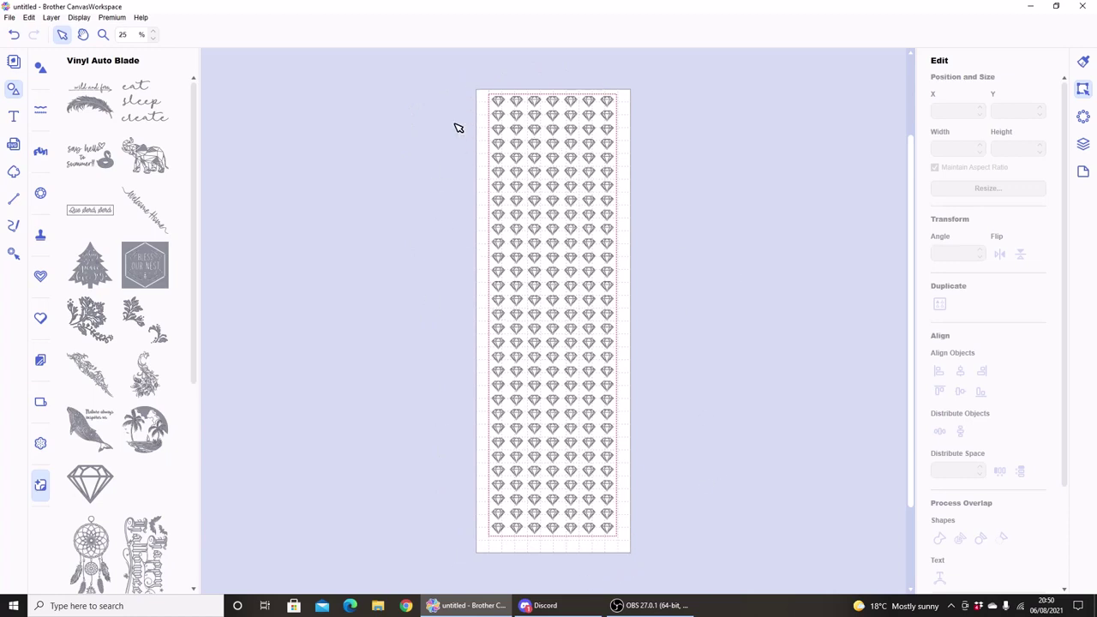
Marquee-select every diamond copy and delete them
left_click_drag(458, 91, 563, 219)
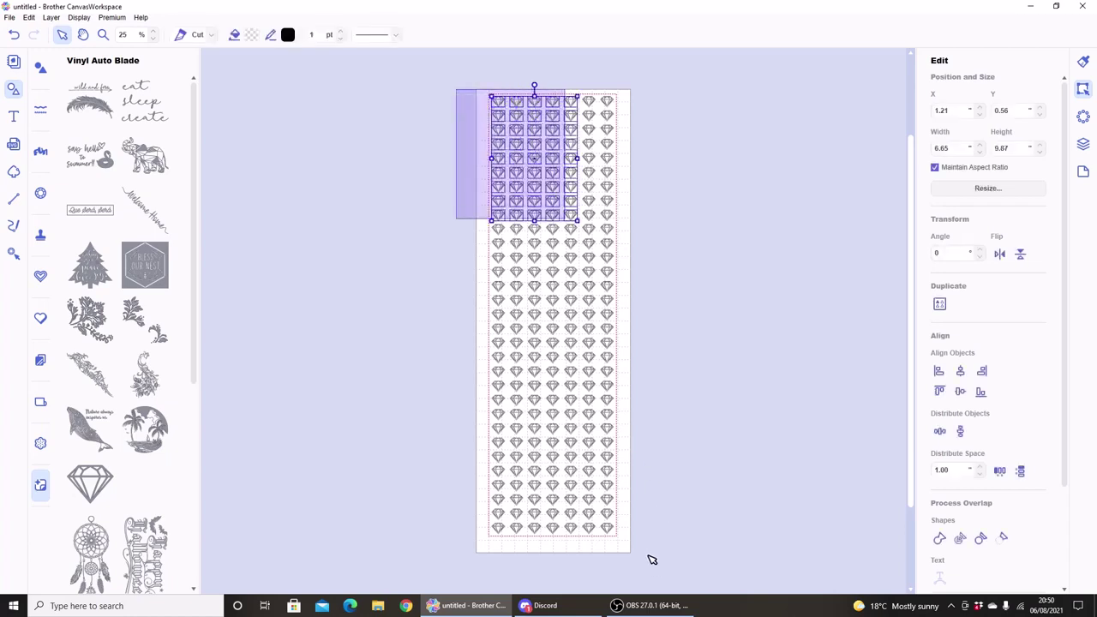
left_click_drag(651, 581, 653, 579)
key("Delete")
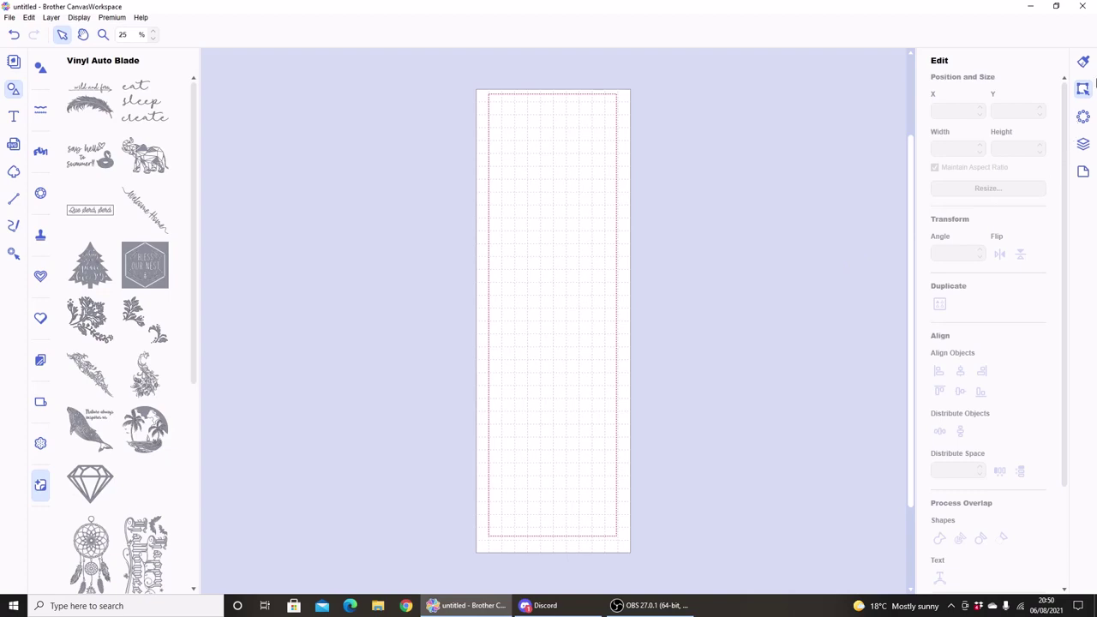
Set the mat size back to 12" x 12" with the Words library showing
left_click(1083, 144)
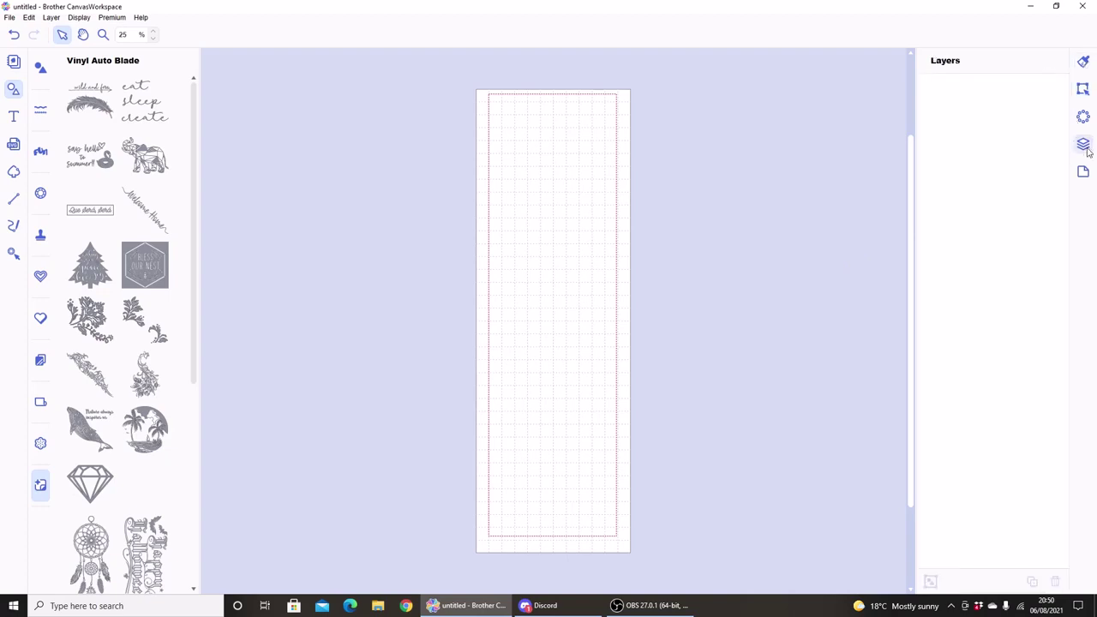
left_click(1083, 172)
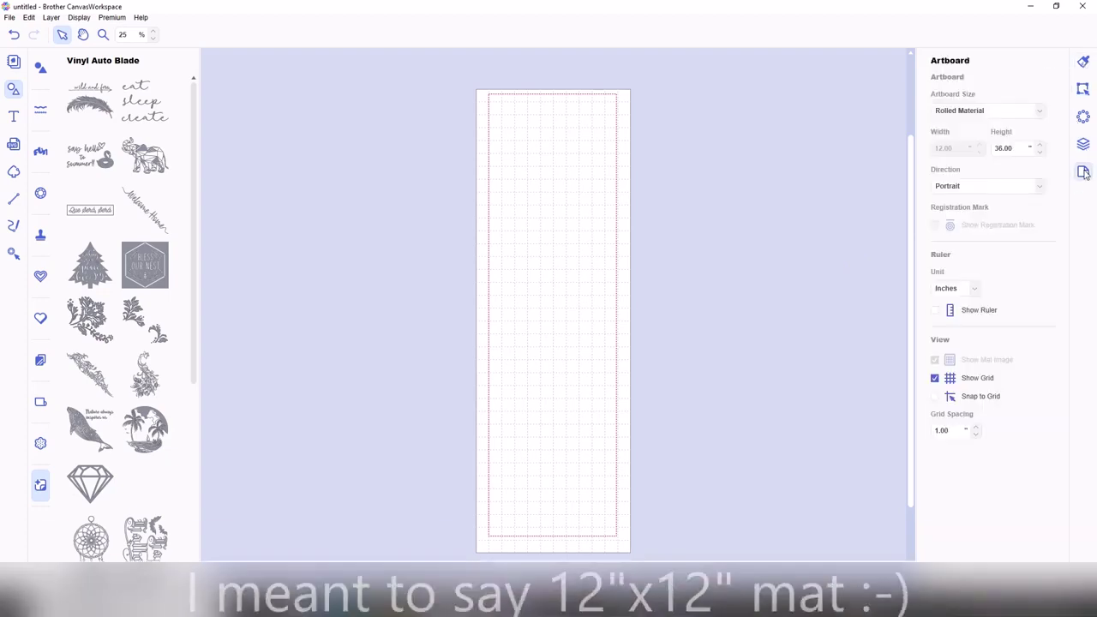
left_click(1023, 110)
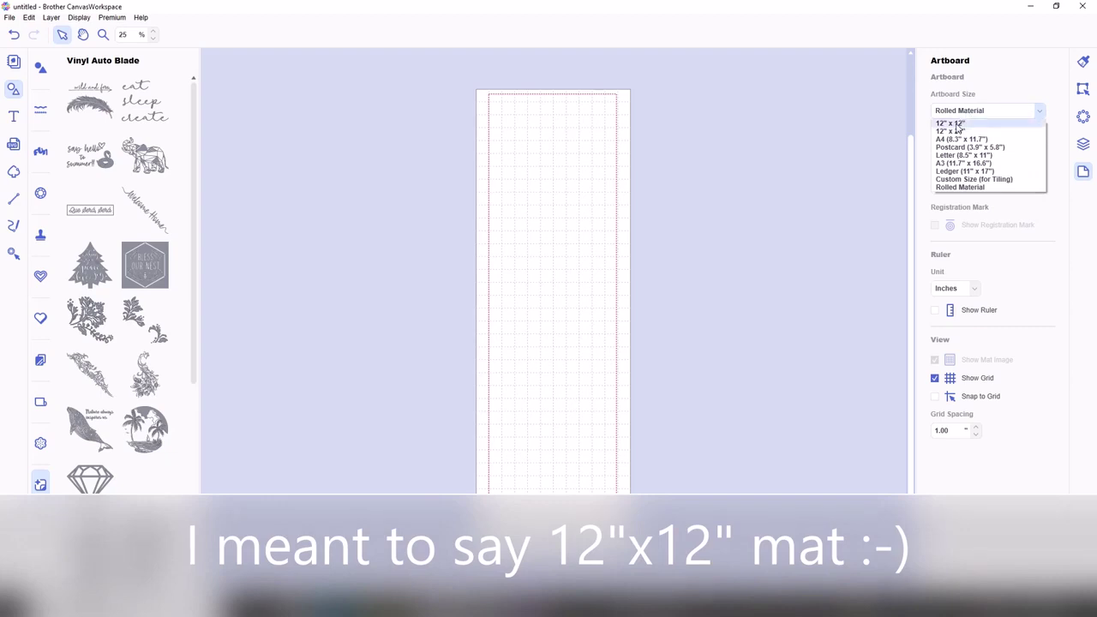
left_click(961, 124)
left_click(40, 150)
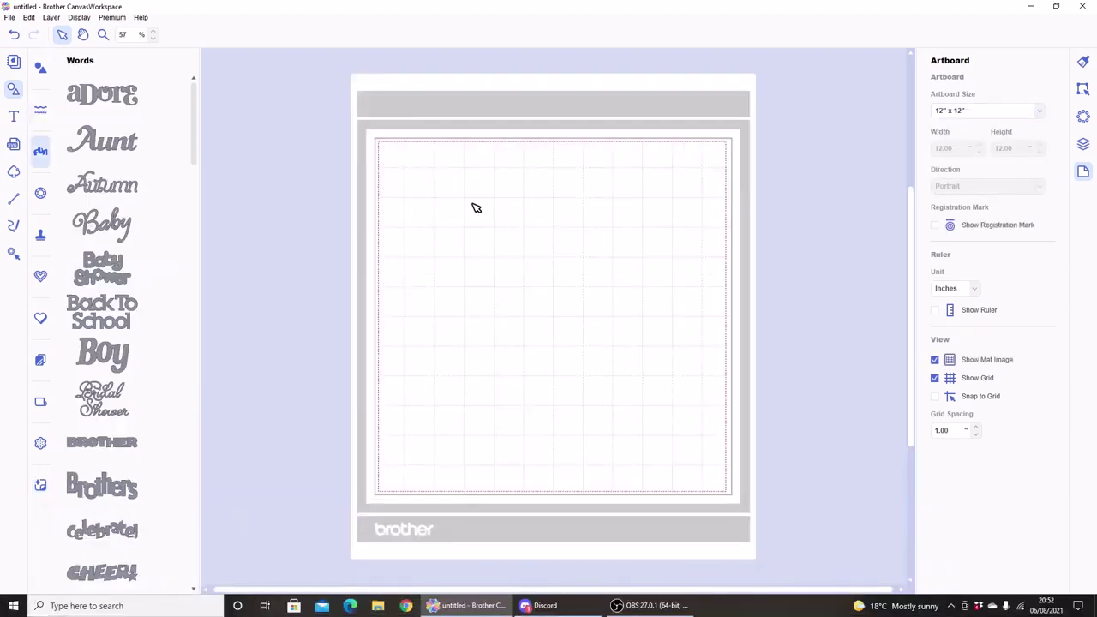
Place smaller Baby and Baby Shower word designs along the mat's top edge
left_click_drag(120, 224, 431, 193)
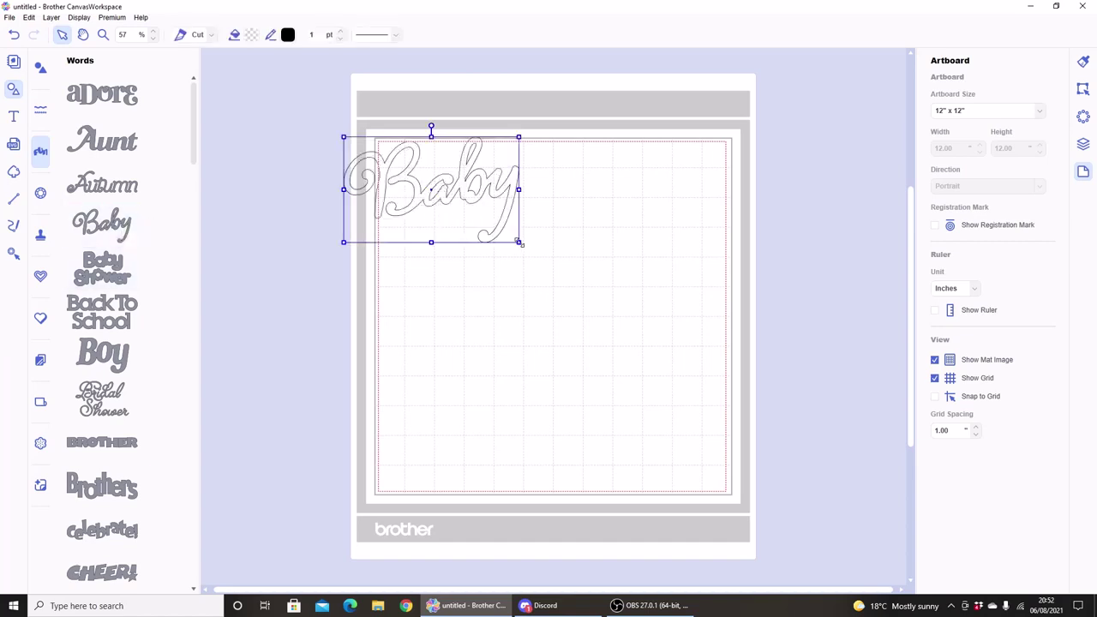
left_click_drag(519, 242, 440, 174)
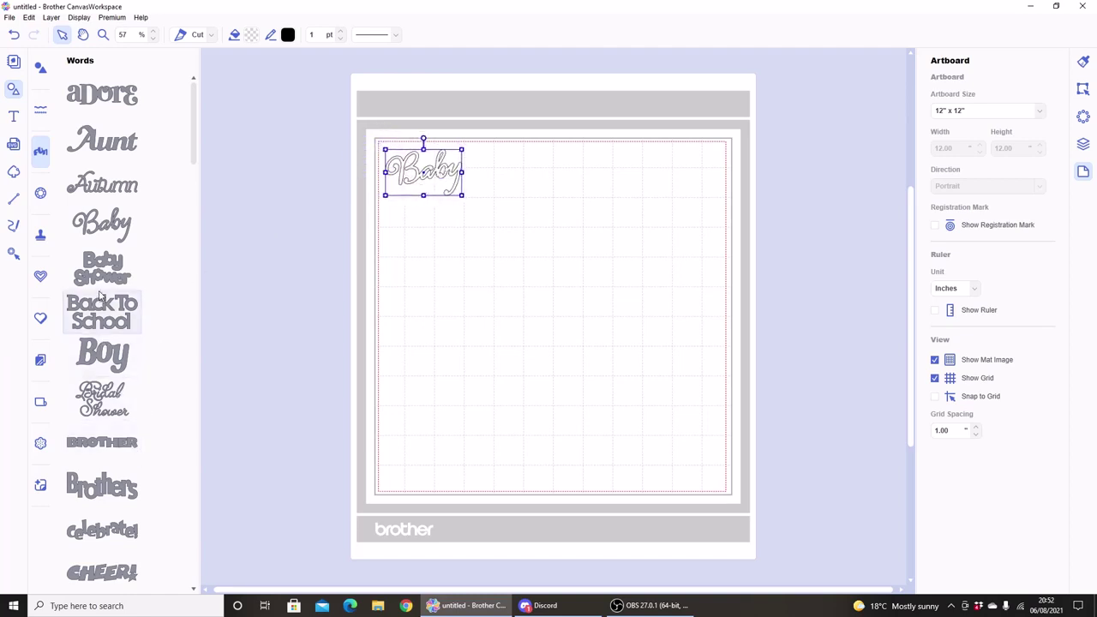
left_click_drag(102, 268, 519, 171)
left_click_drag(606, 116, 527, 159)
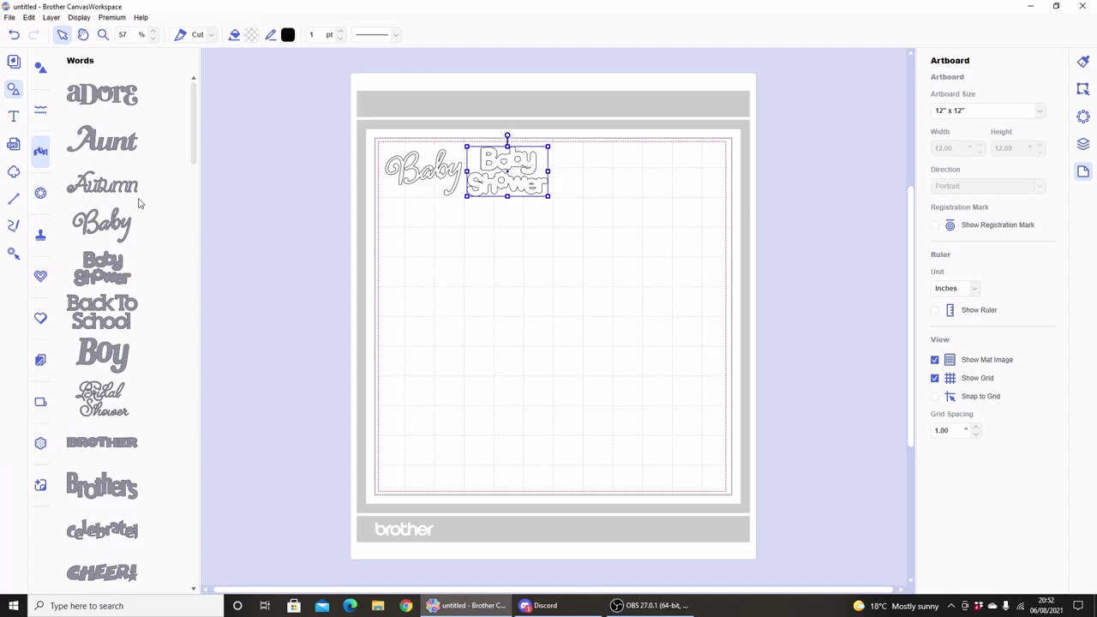
Add shrunken rose, flower and shooting-star stamps beside Baby Shower in the top row
left_click(40, 235)
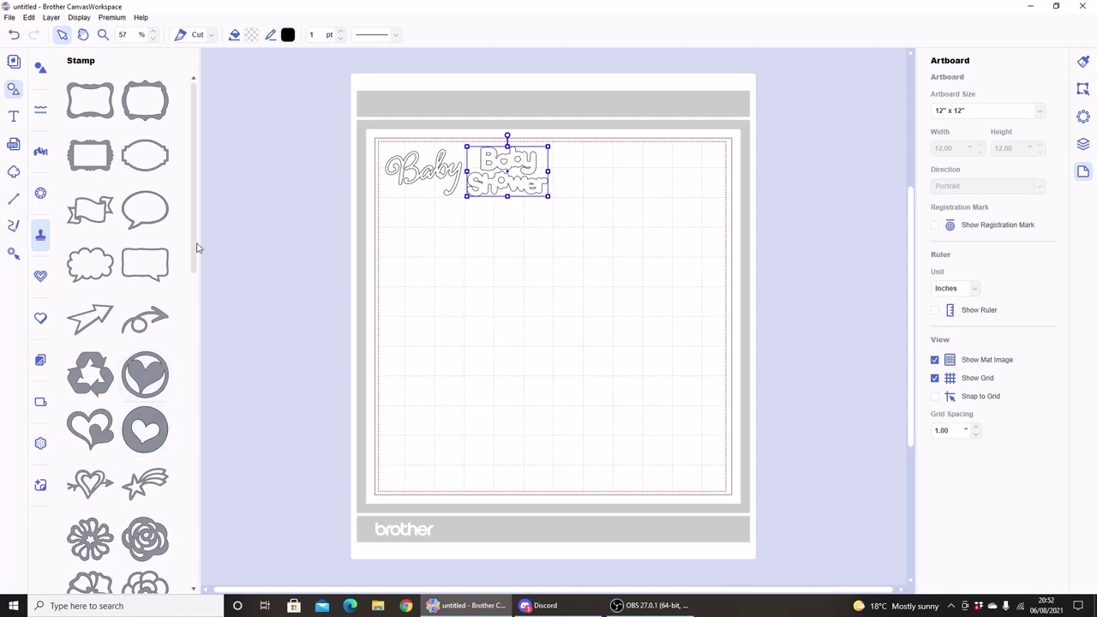
scroll(203, 264, "down", 5)
left_click_drag(145, 274, 590, 167)
left_click_drag(631, 128, 596, 178)
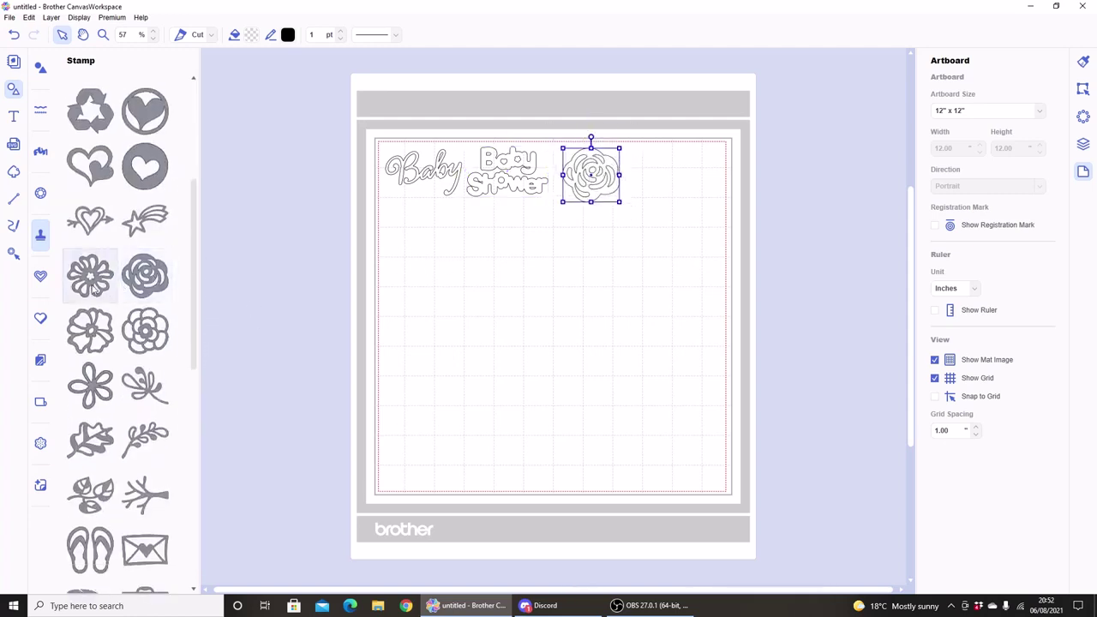
left_click_drag(94, 288, 653, 176)
left_click_drag(690, 137, 673, 162)
left_click_drag(145, 221, 691, 163)
left_click_drag(745, 126, 691, 171)
Select the flower, rose, Baby Shower and shooting-star designs in turn, then deselect all
left_click(635, 179)
left_click(580, 176)
left_click(533, 166)
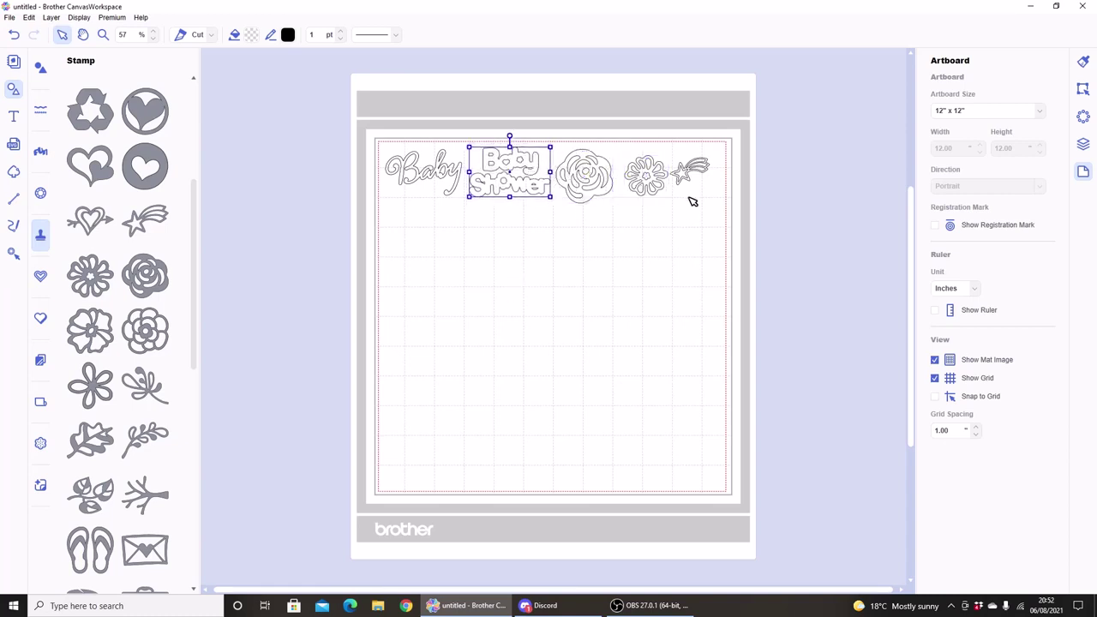
left_click(698, 170)
left_click(607, 269)
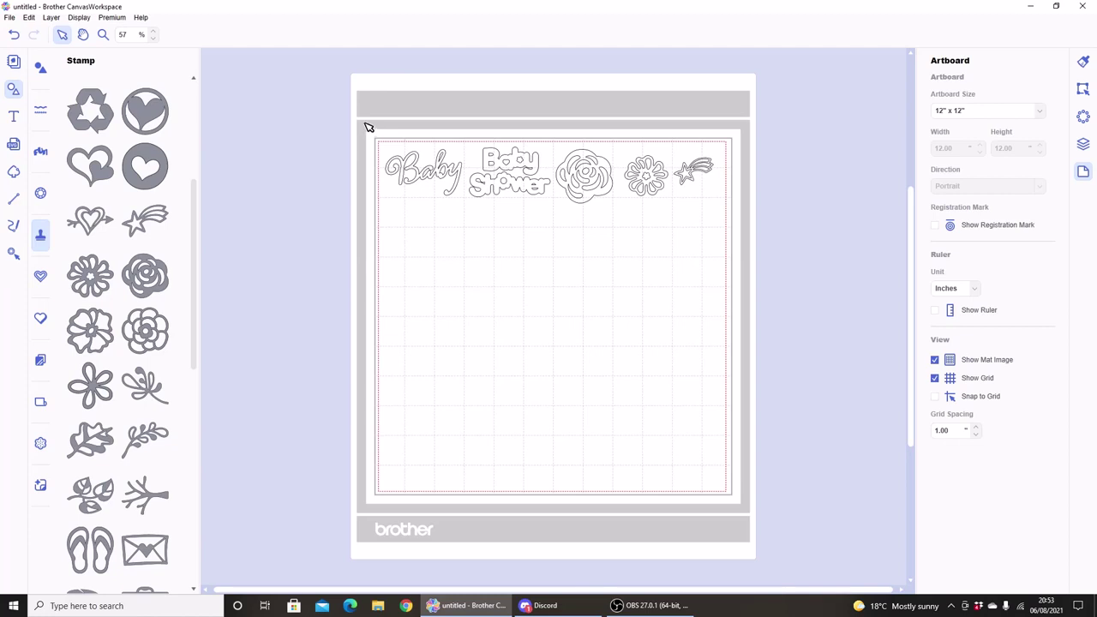
Select the five-design top row and Fill Page to repeat it down the 12" x 12" mat
left_click_drag(366, 126, 744, 227)
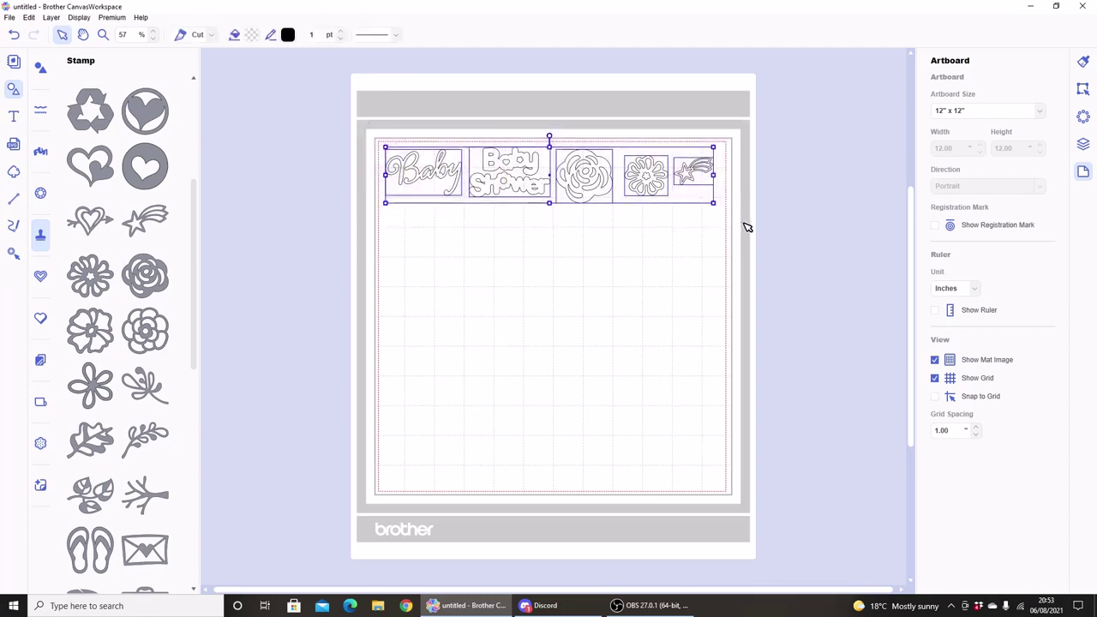
left_click(1082, 89)
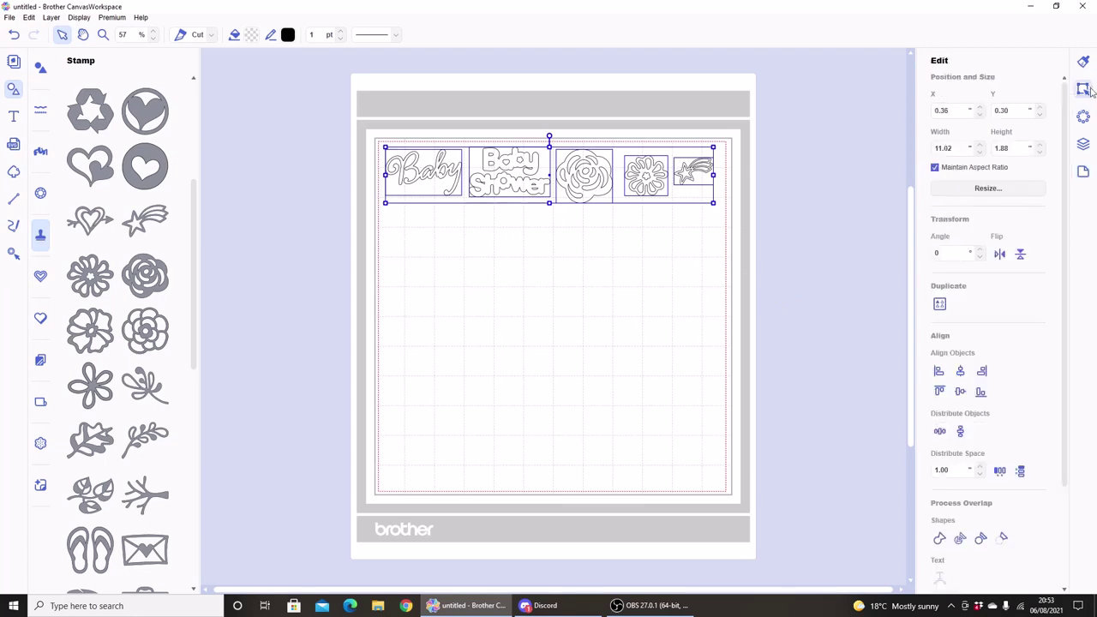
left_click(940, 304)
left_click(818, 365)
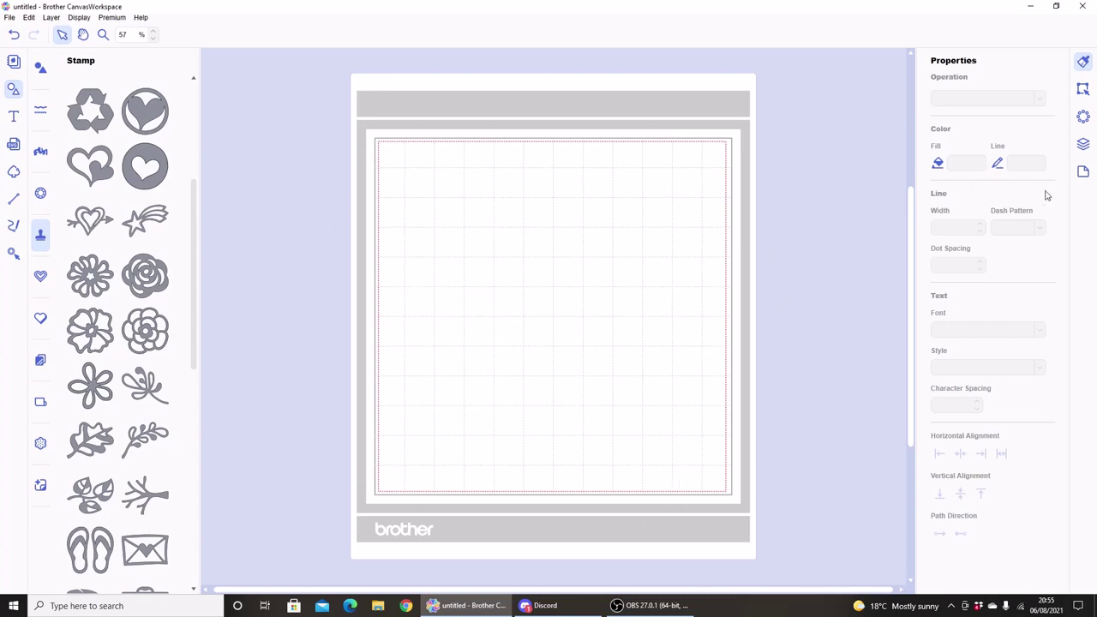
Change the artboard to A4 (8.3" x 11.7") and delete the heart and star designs
left_click(1089, 179)
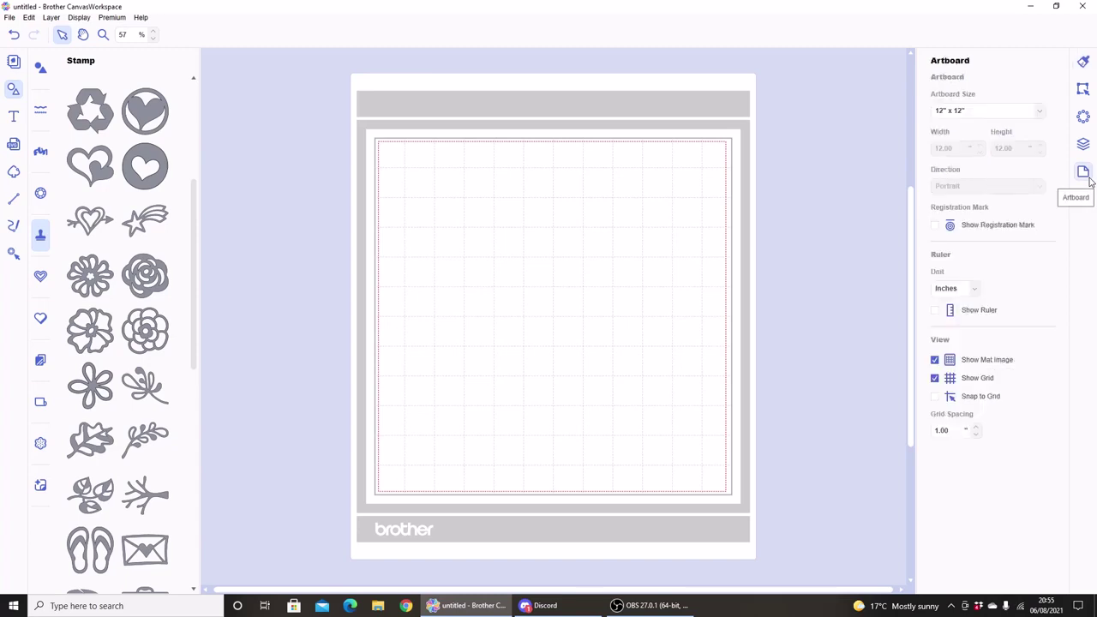
left_click(1011, 114)
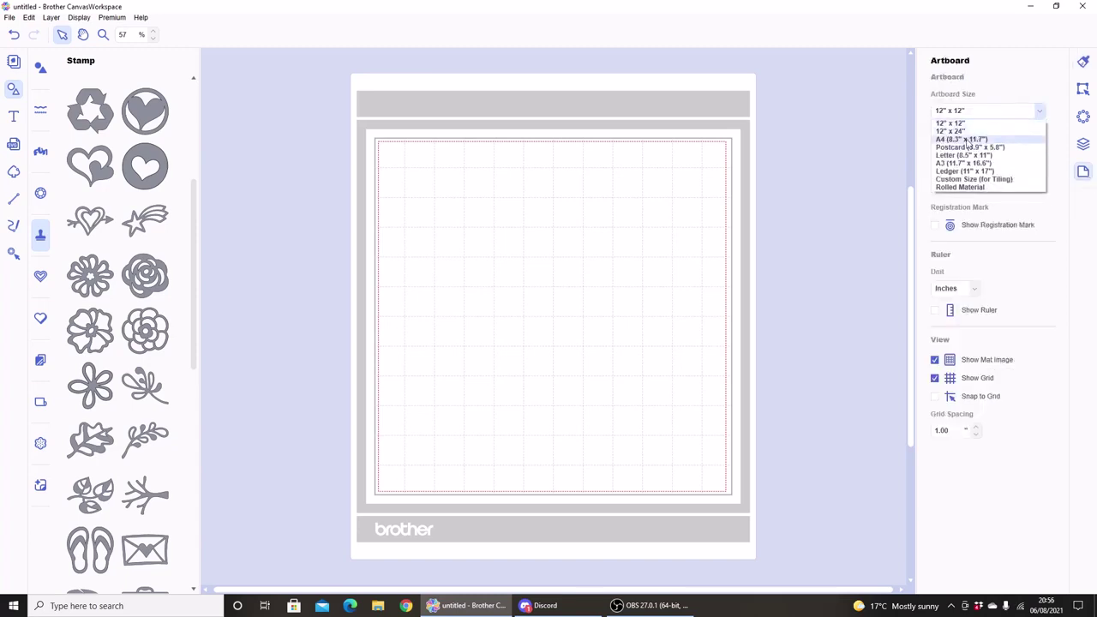
left_click(966, 140)
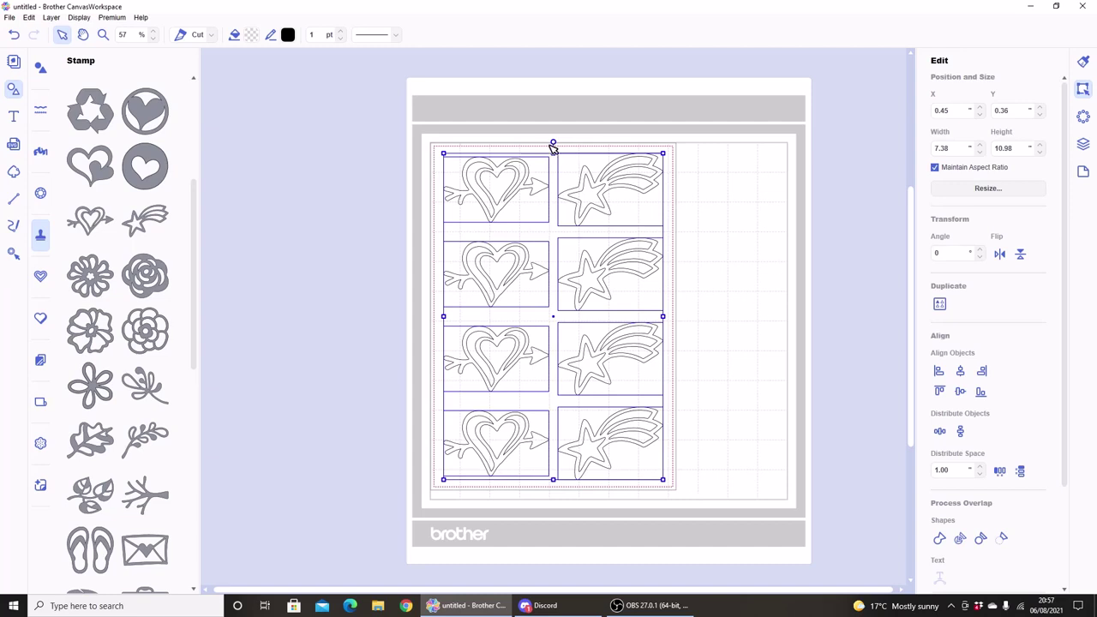
left_click_drag(418, 141, 696, 516)
key("Delete")
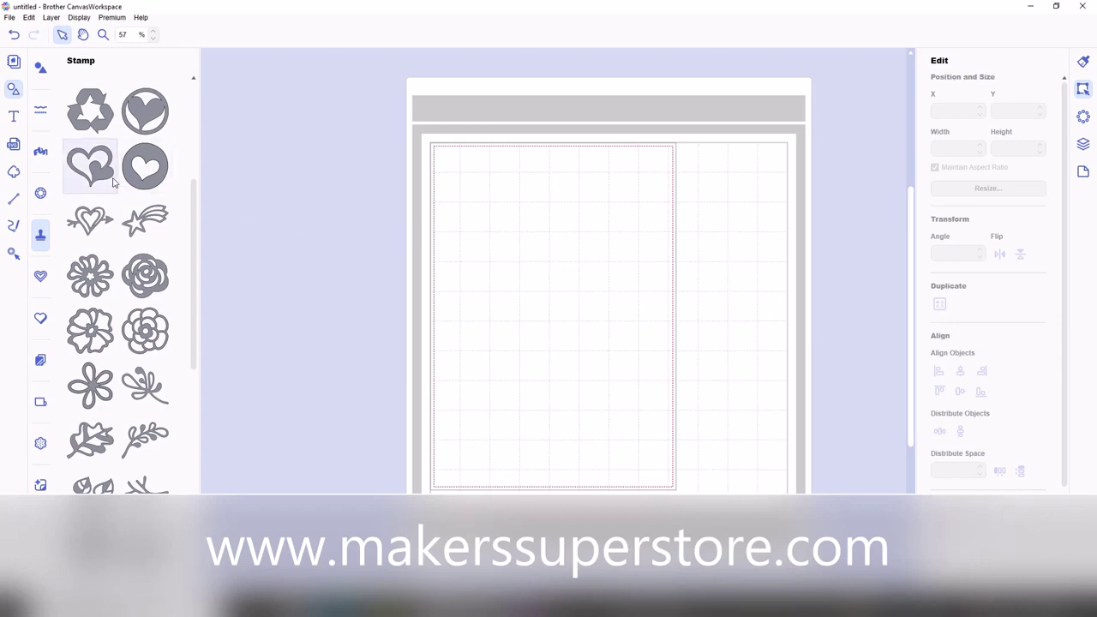
Turn on Show Registration Mark in the Artboard settings to mark the A4 page's four corners
left_click(742, 284)
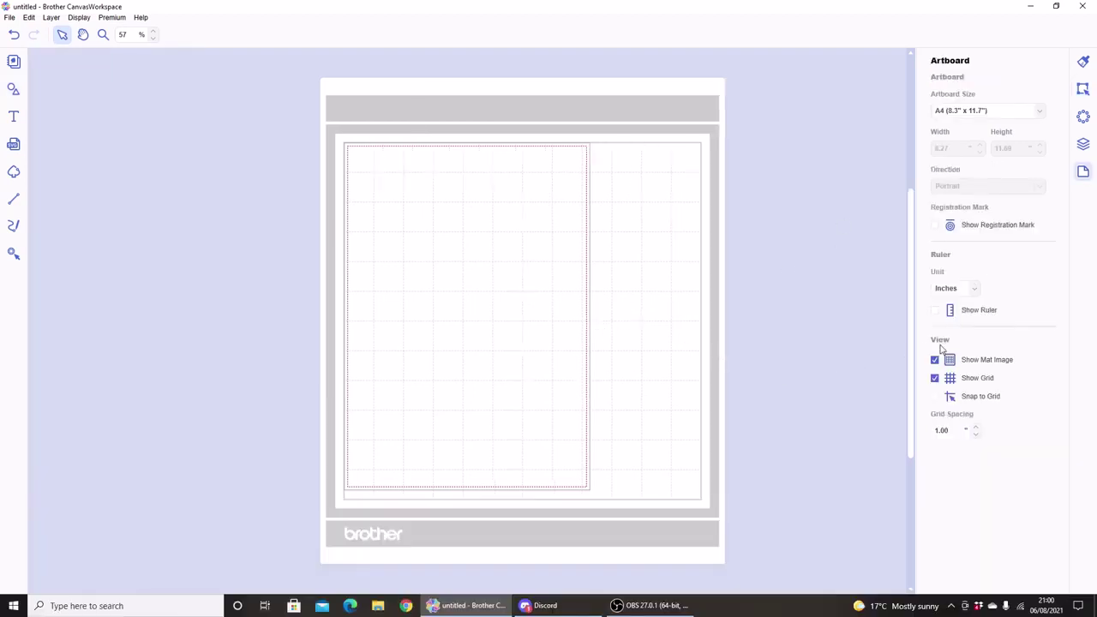
left_click(934, 225)
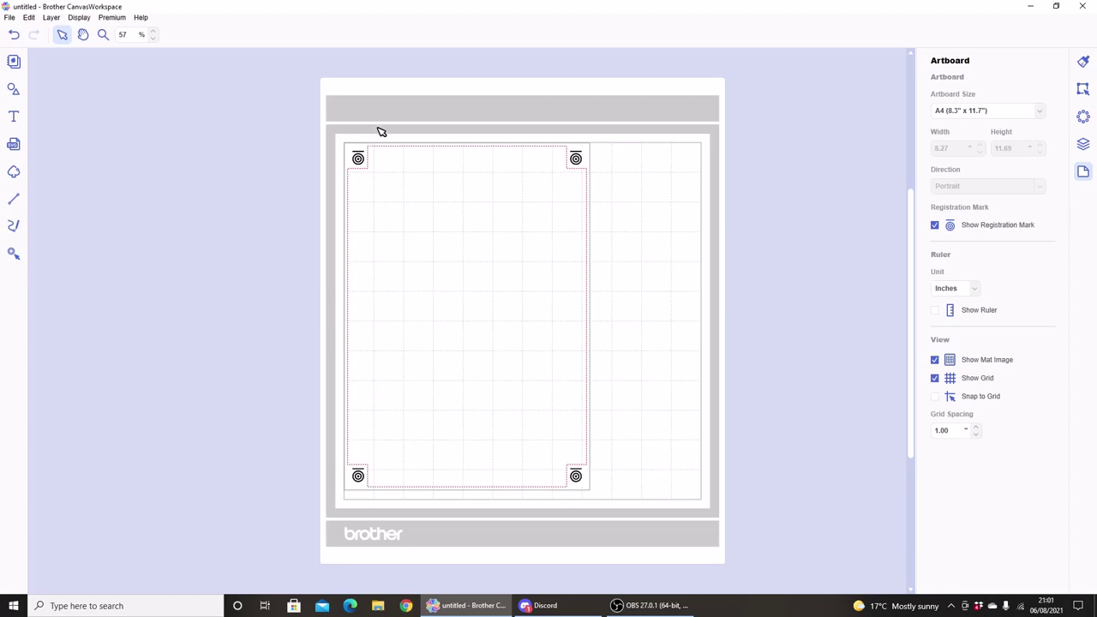
Trace handmade5.png from the computer to place the 'Made with Love' hexagon on the page
left_click(14, 172)
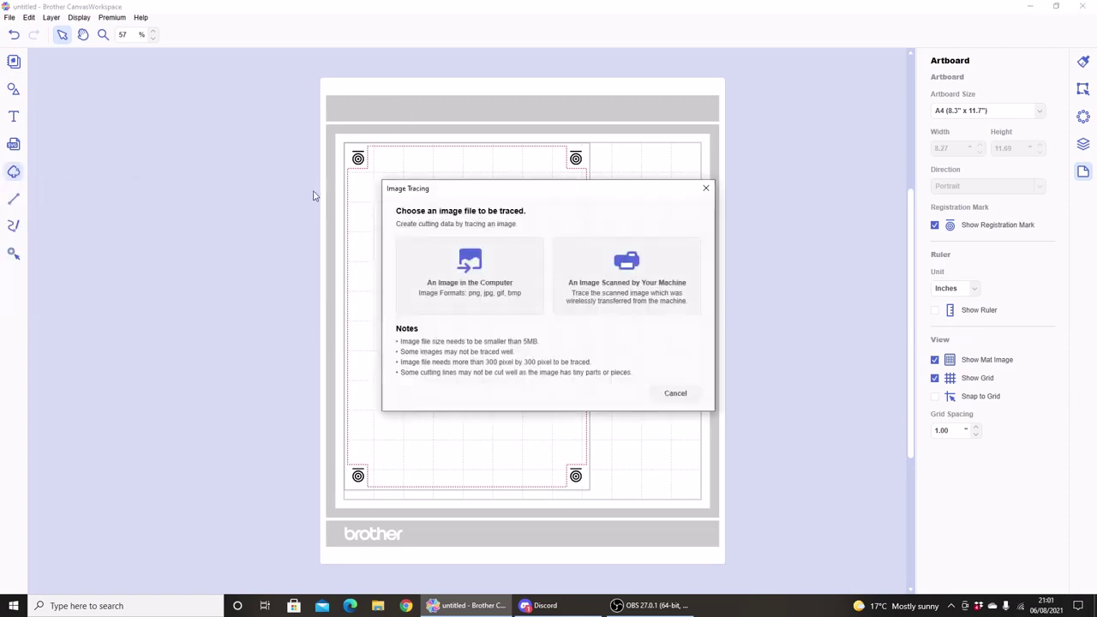
left_click(477, 280)
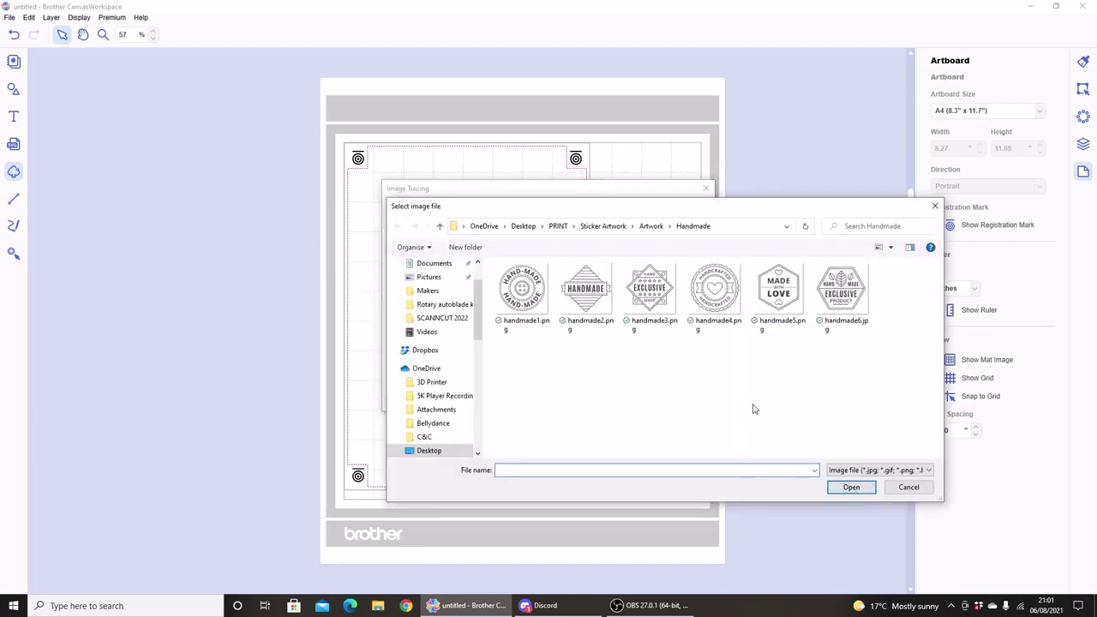
left_click(794, 295)
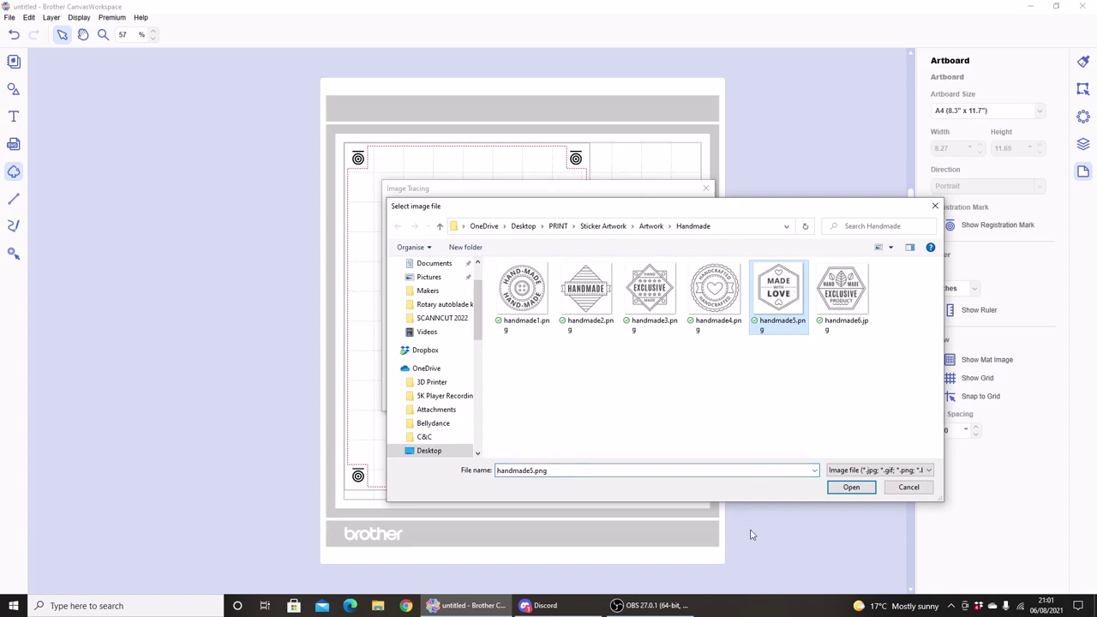
left_click(849, 486)
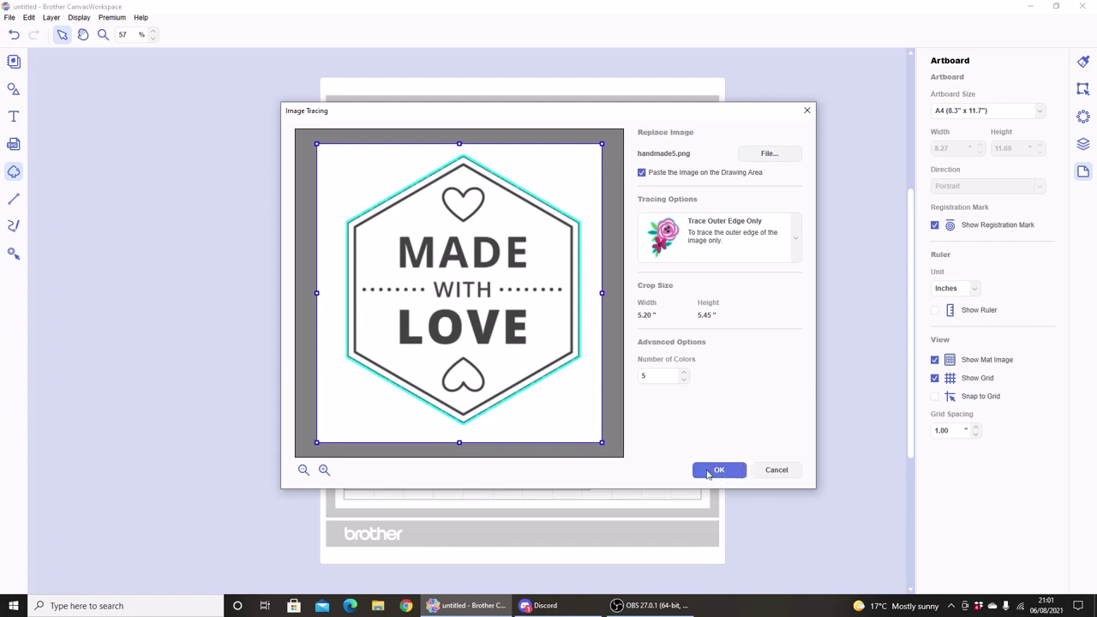
left_click(707, 473)
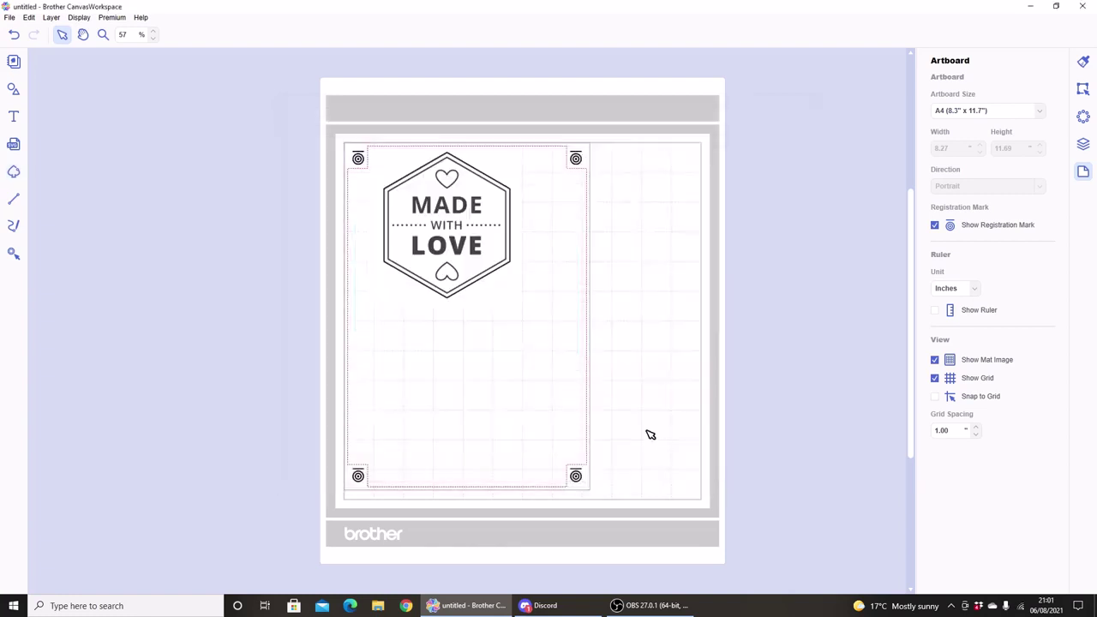
Resize the 'Made with Love' design to 1.25 in tall and Fill Page with a 4 x 7 grid
left_click(472, 250)
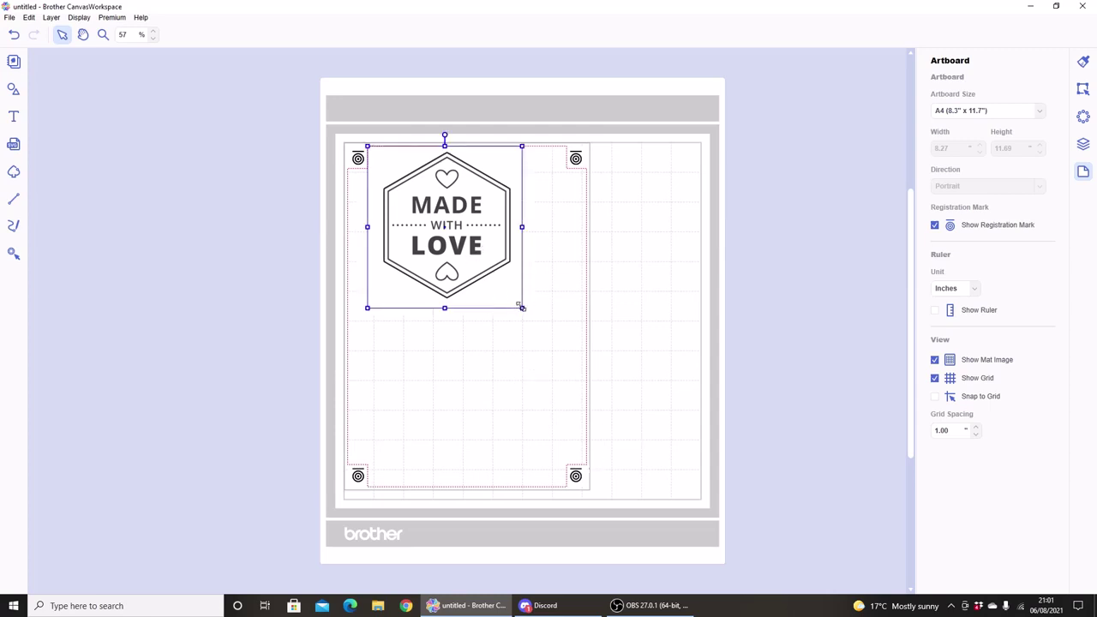
left_click_drag(521, 306, 402, 165)
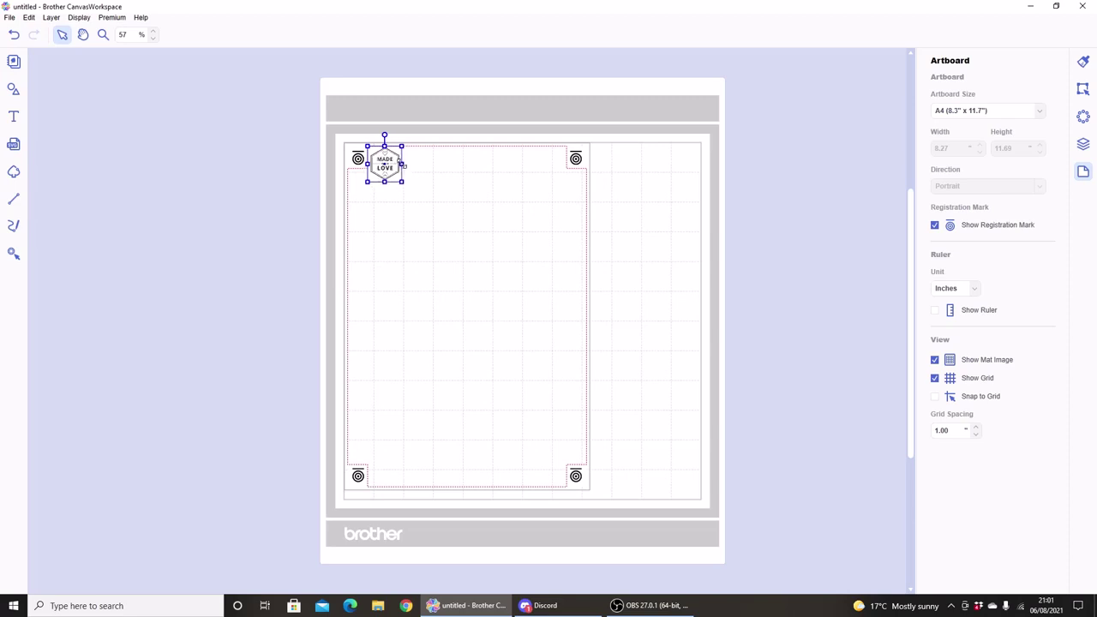
left_click(1082, 88)
left_click(1014, 147)
key("Return")
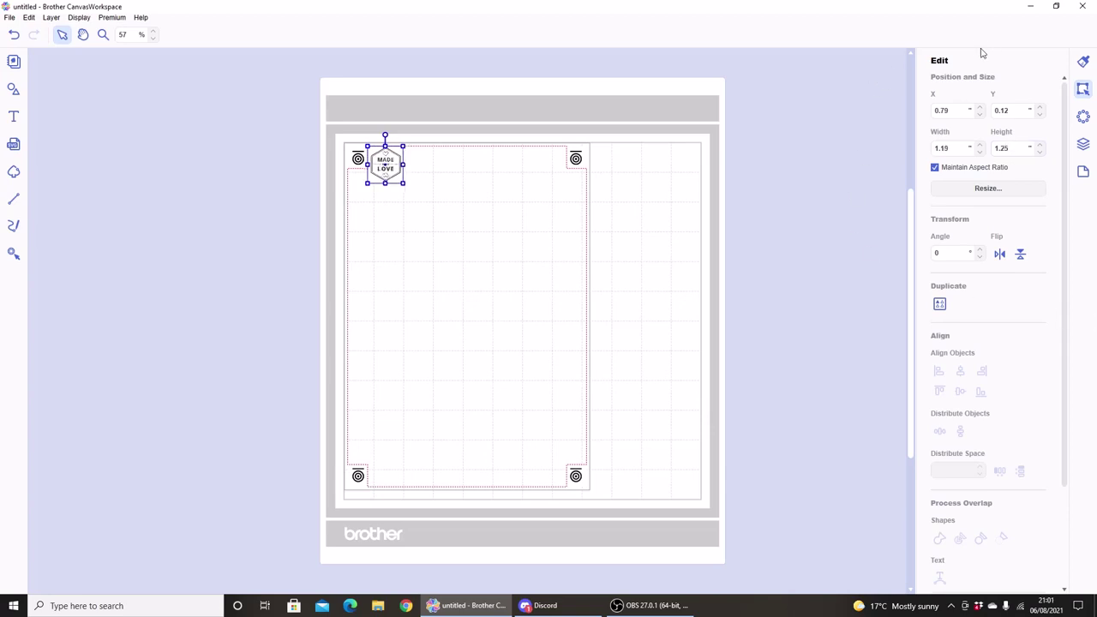
left_click(940, 305)
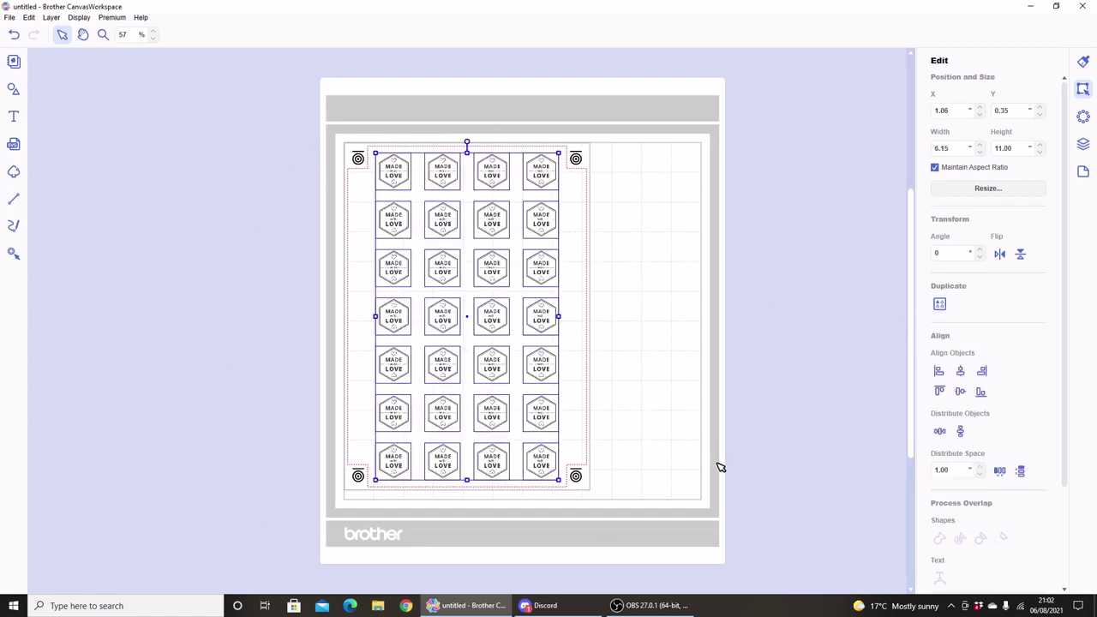
Export the 'Made with Love' grid as an images-only PDF named untitled.pdf in Handmade
left_click(9, 17)
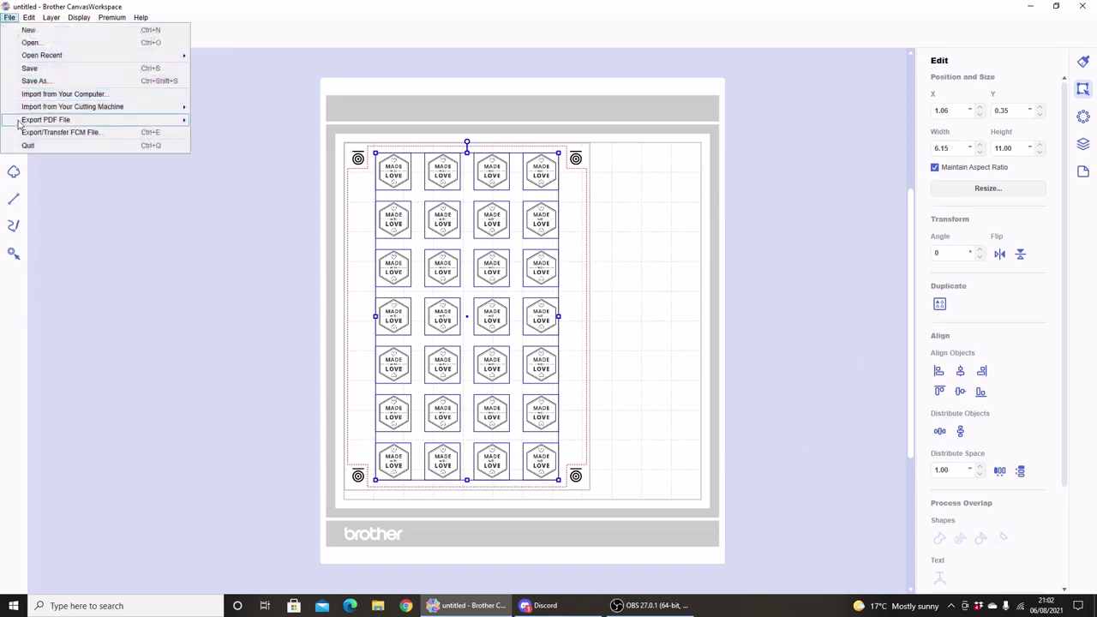
mouse_move(21, 120)
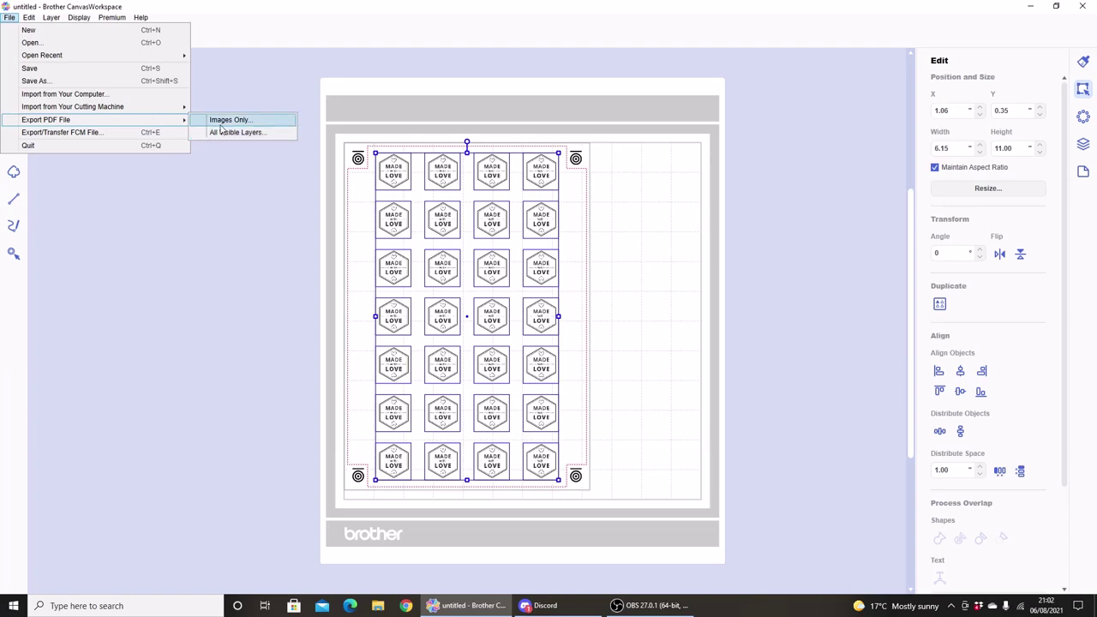
left_click(220, 121)
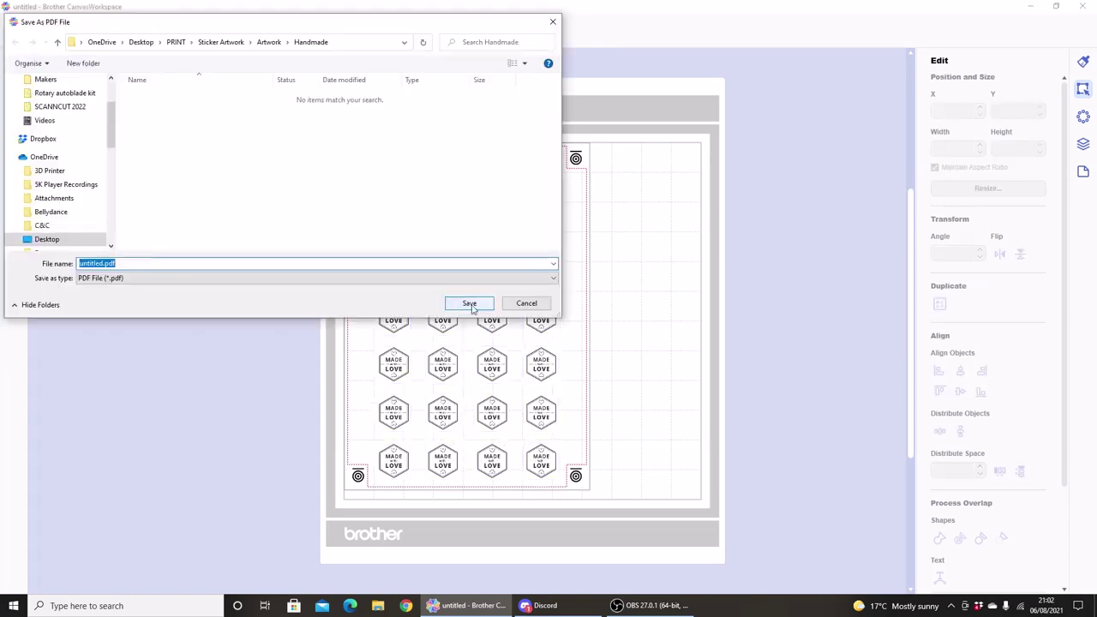
left_click(469, 305)
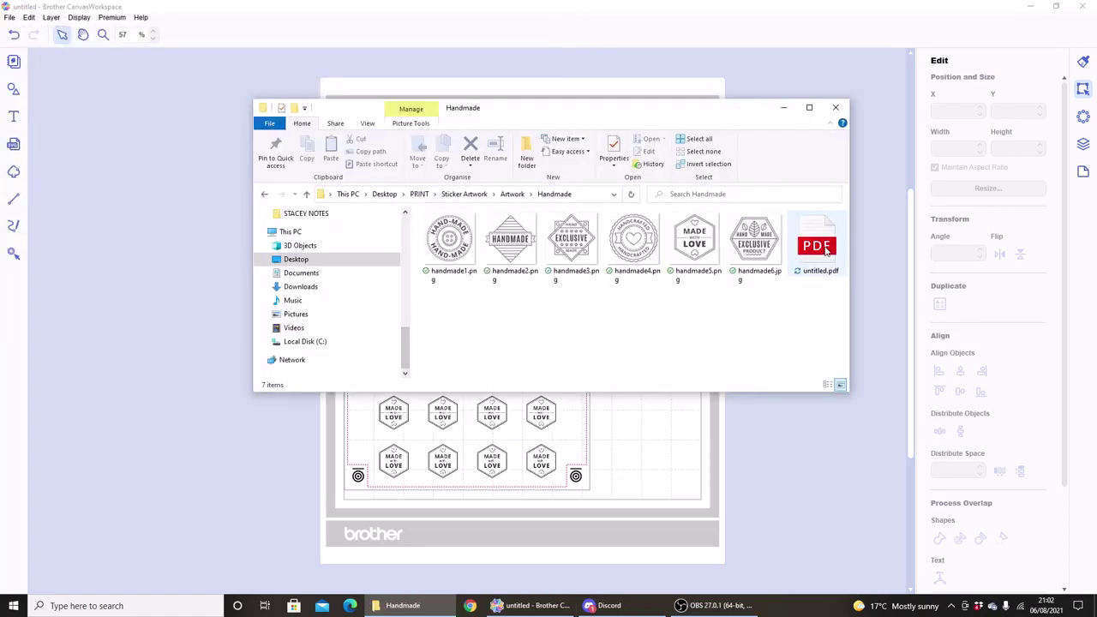
Select the exported 970 KB untitled.pdf in the Handmade folder
left_click(825, 248)
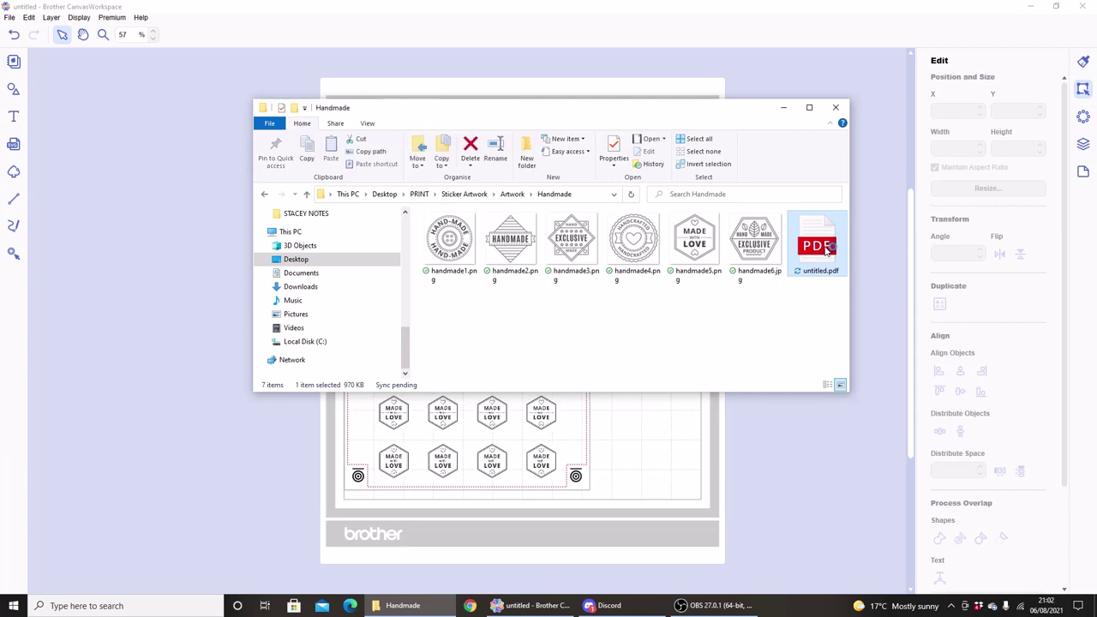